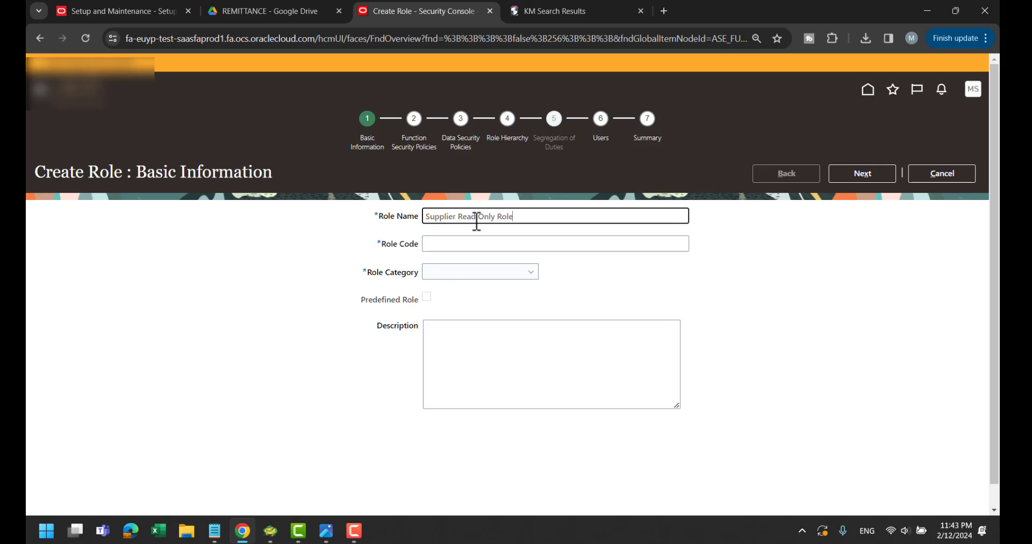
- Complete the role name as Supplier Read Only Role AG and set the role code to Supplier_Read_Only_Role_AG
key("Tab")
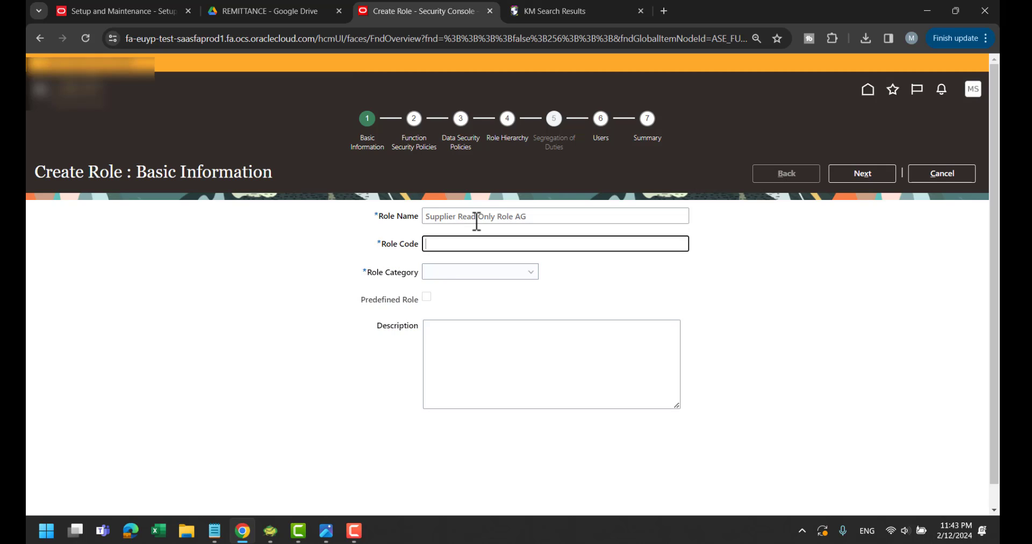
key("shift+Tab")
key("ctrl+c")
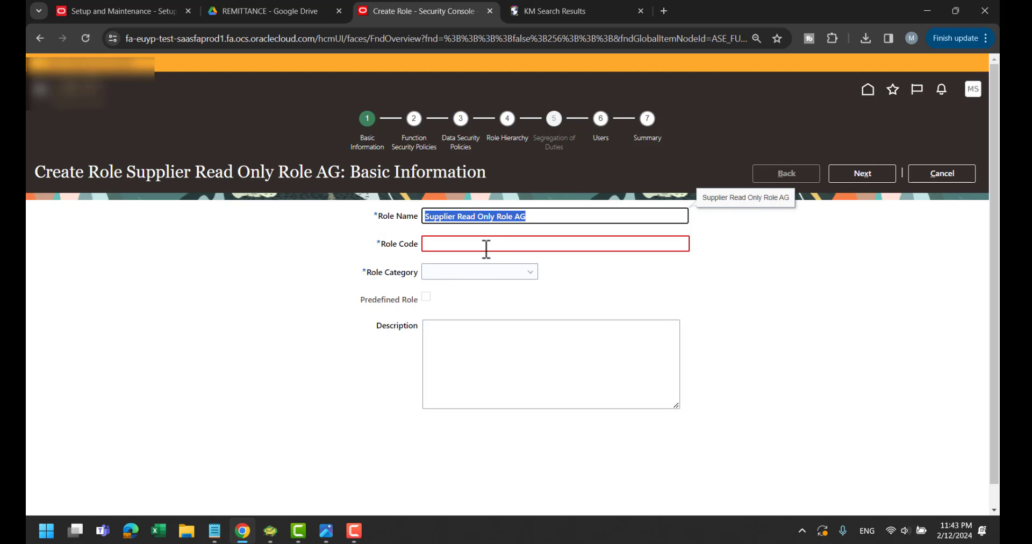
left_click(485, 247)
key("ctrl+v")
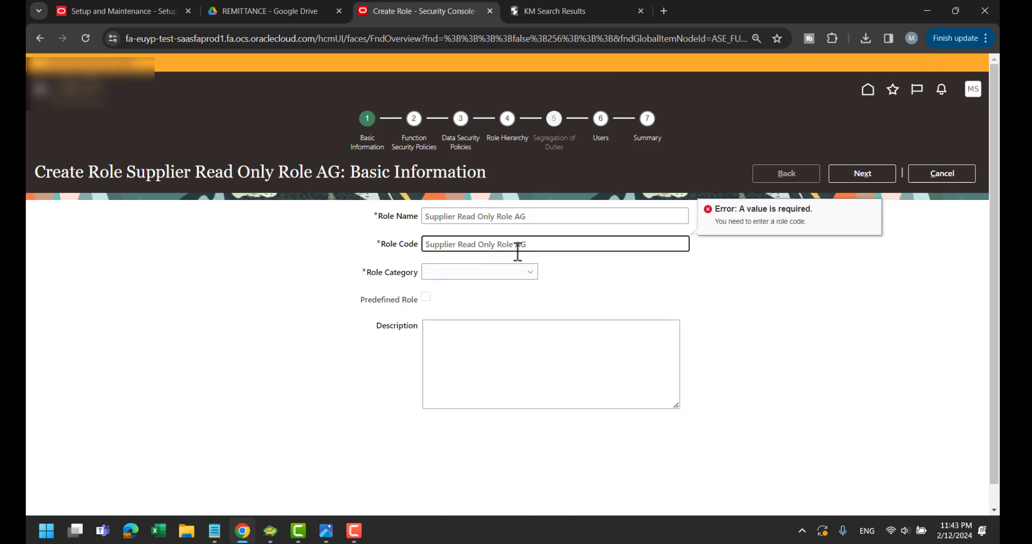
type("_")
key("BackSpace")
type("_")
key("BackSpace")
type("_")
key("Left")
key("Left")
key("Left")
key("BackSpace")
type("_")
- Set the role category to Procurement - Job Roles and proceed to the Function Security Policies stage
left_click(511, 277)
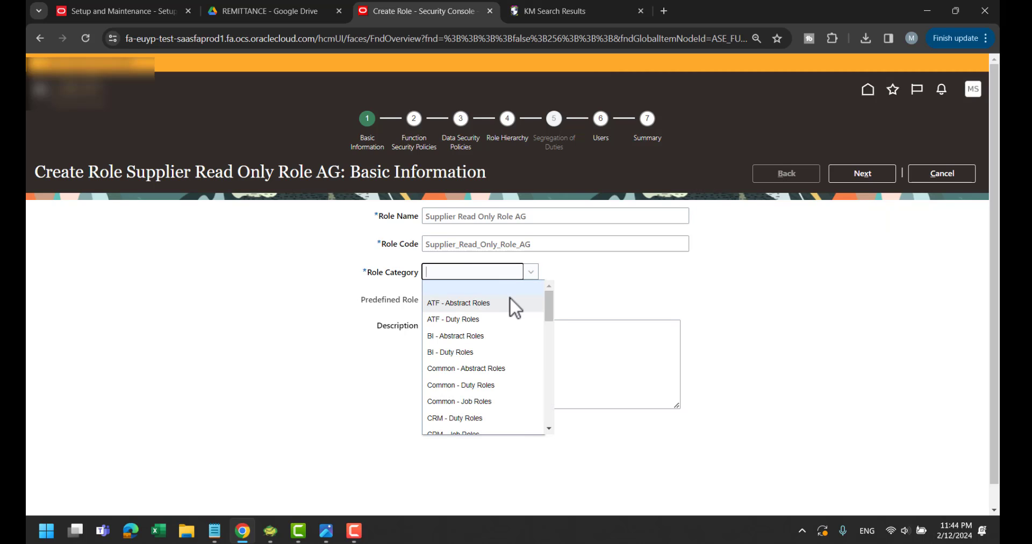
scroll(514, 334, "down", 8)
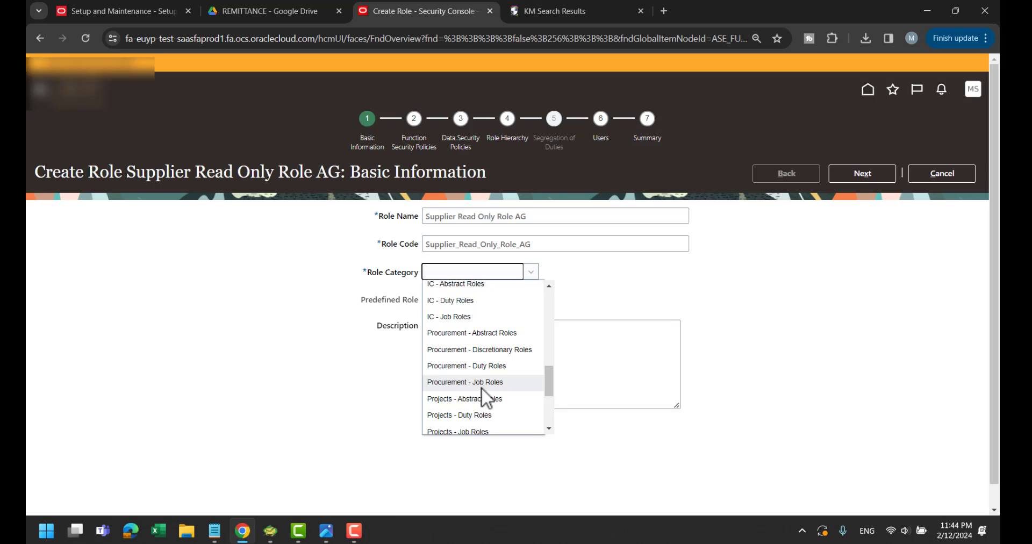
left_click(472, 386)
left_click(446, 348)
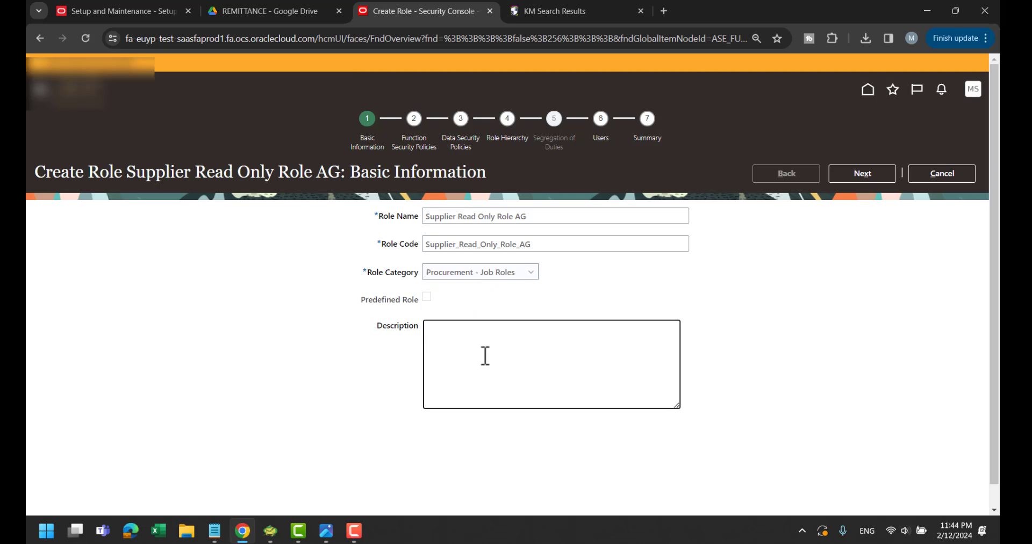
left_click(875, 174)
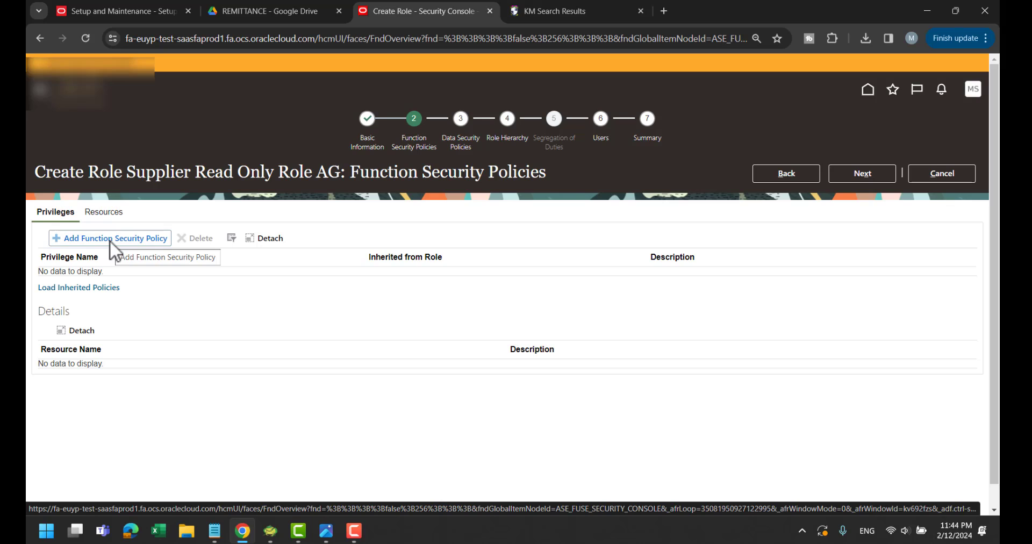
- Add the privileges of the Supplier Profile Inquiry duty role, code ORA_POZ_SUPPLIER_PROFILE_INQUIRY_DUTY, as function security policies
left_click(110, 238)
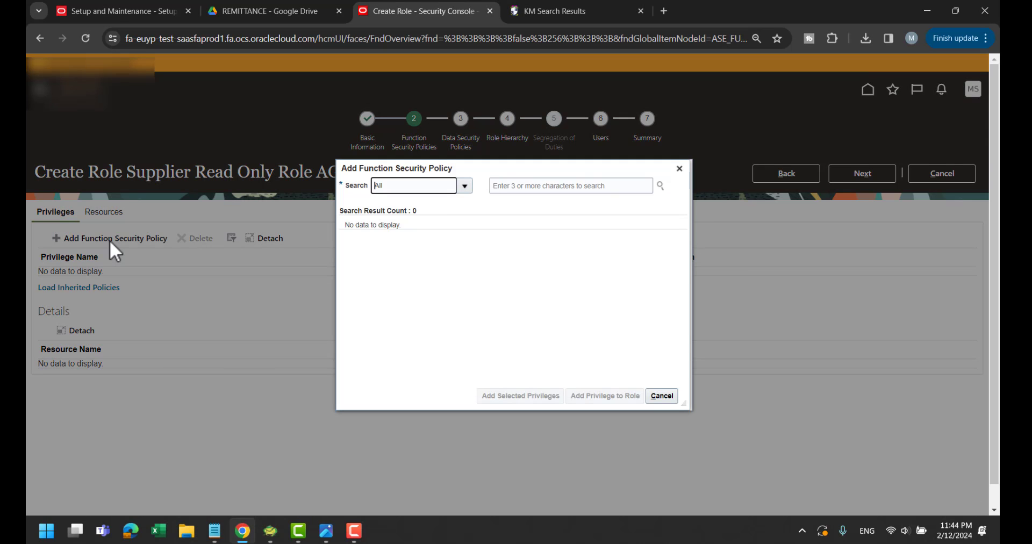
left_click(586, 183)
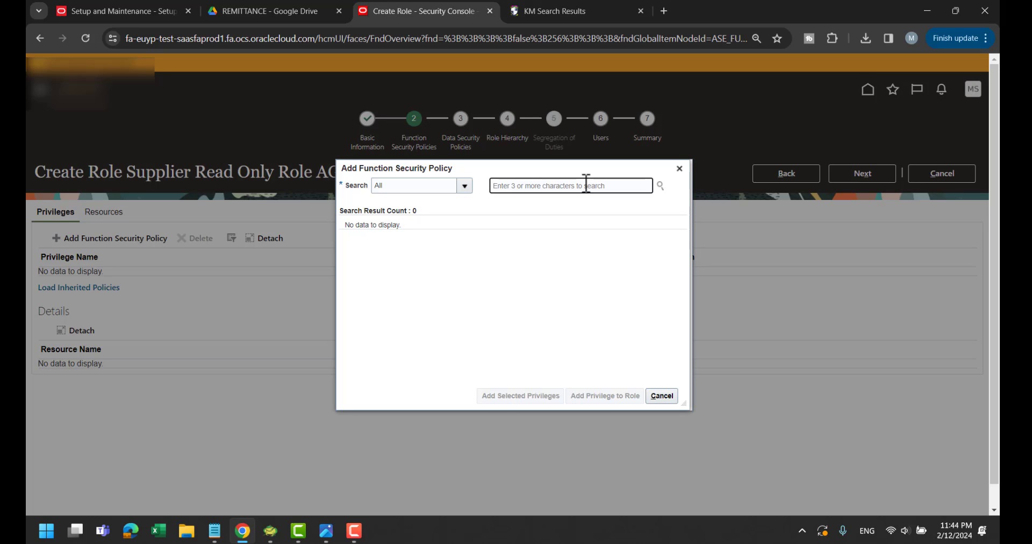
type("Supplier Proj")
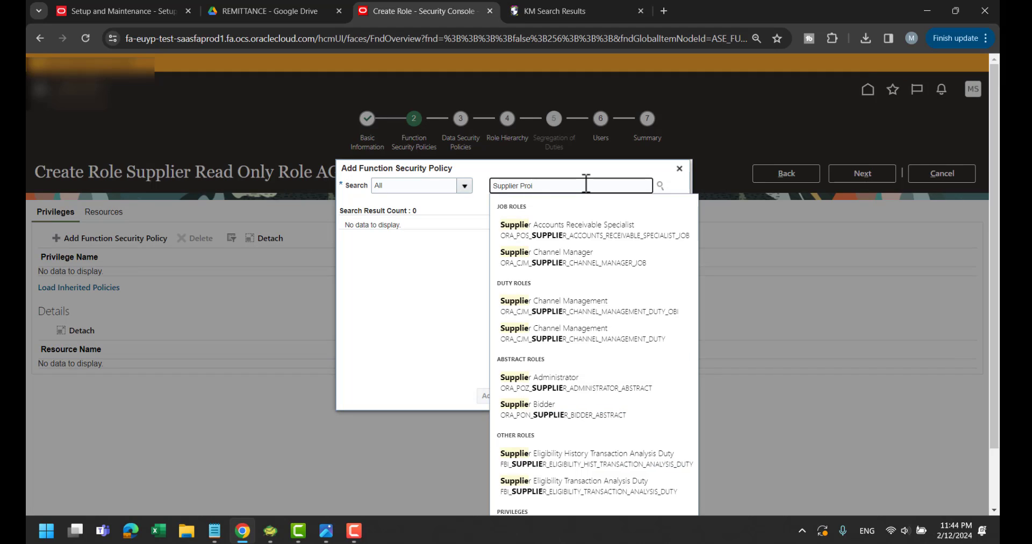
key("BackSpace")
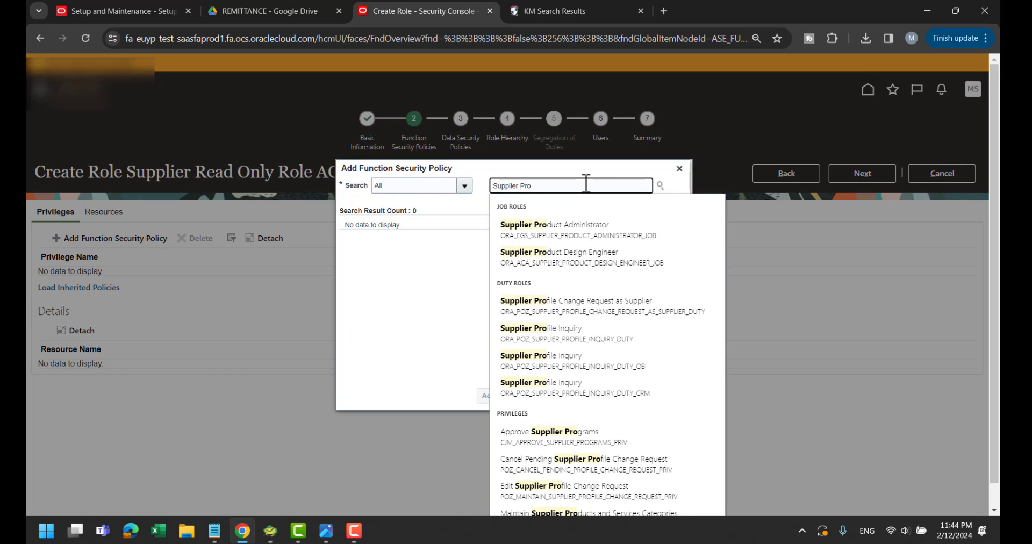
type("file")
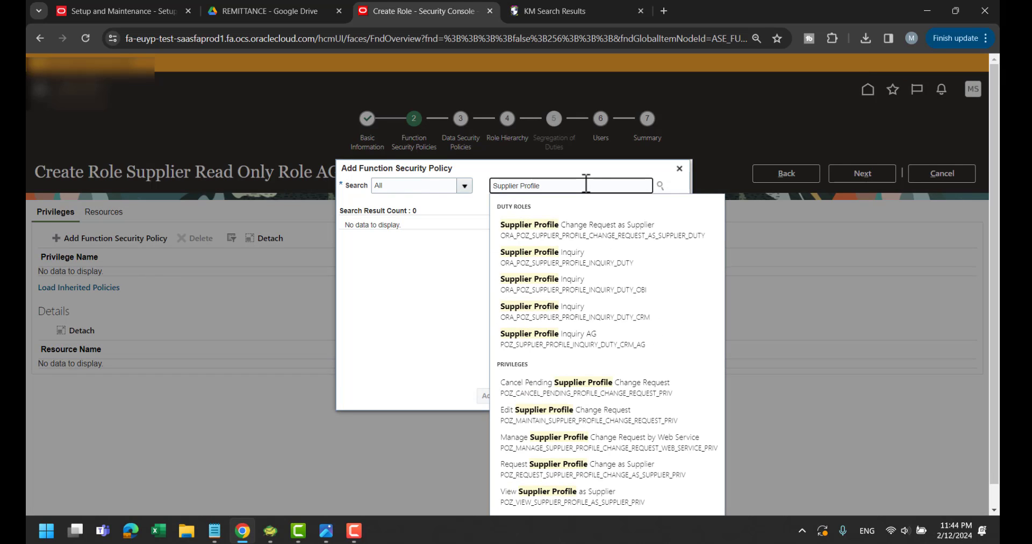
left_click(546, 261)
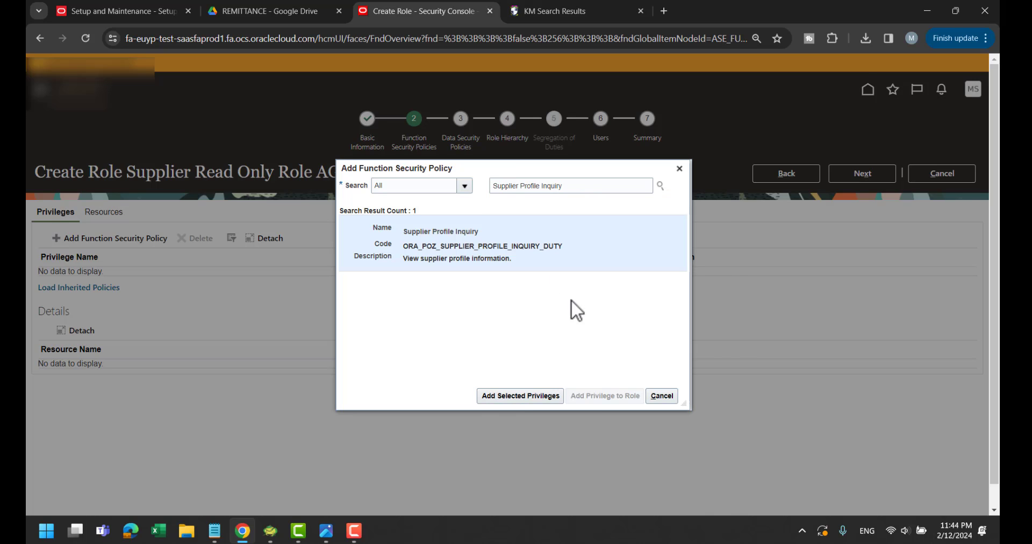
left_click(525, 401)
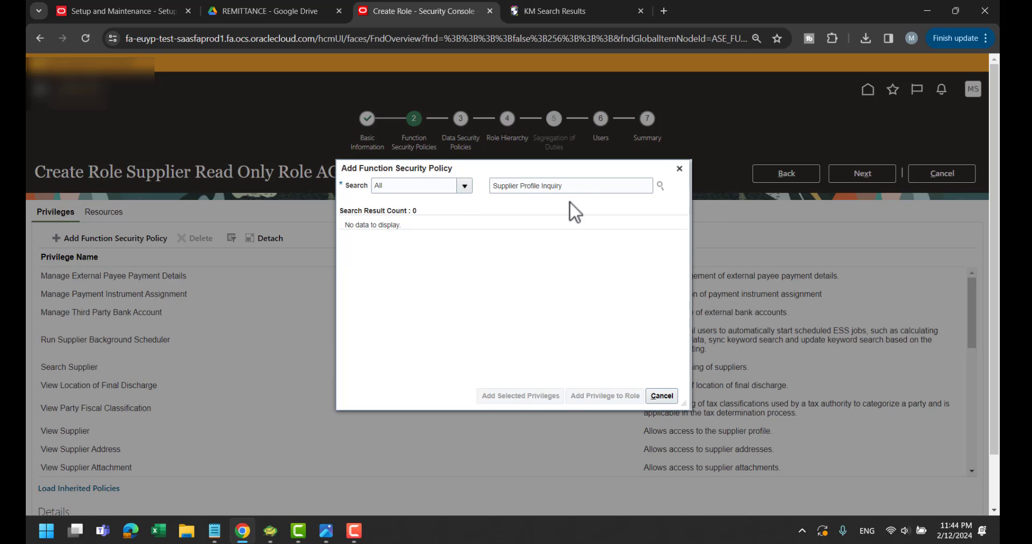
- Add the Access Suppliers Work Area Overview privilege to the role and close the function security policy search
left_click(553, 183)
left_click(466, 180)
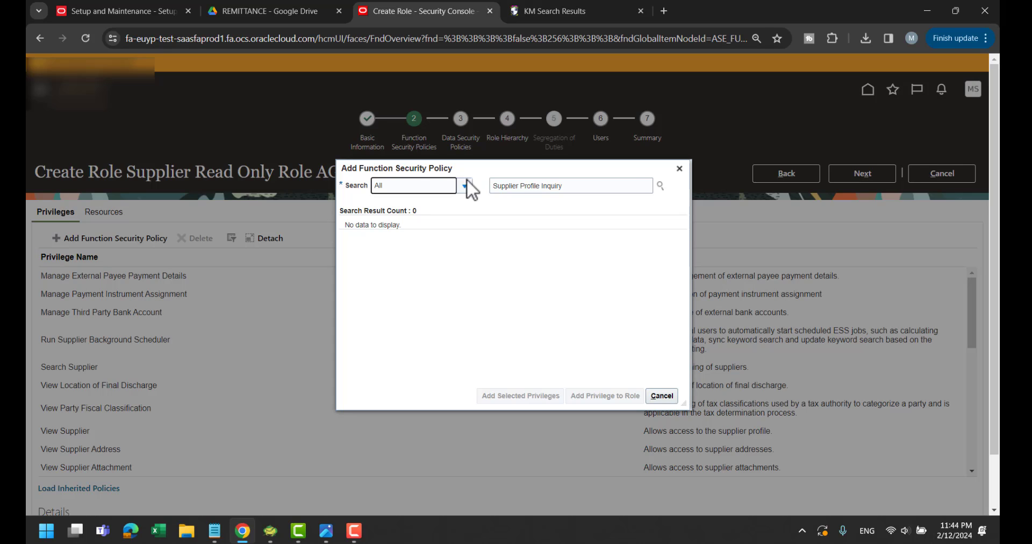
triple_click(571, 187)
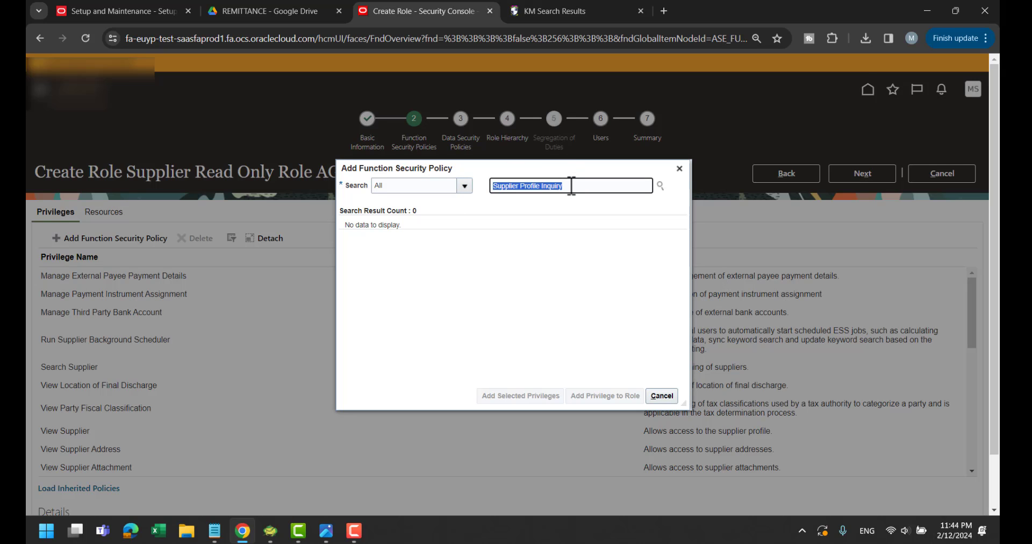
type("Access")
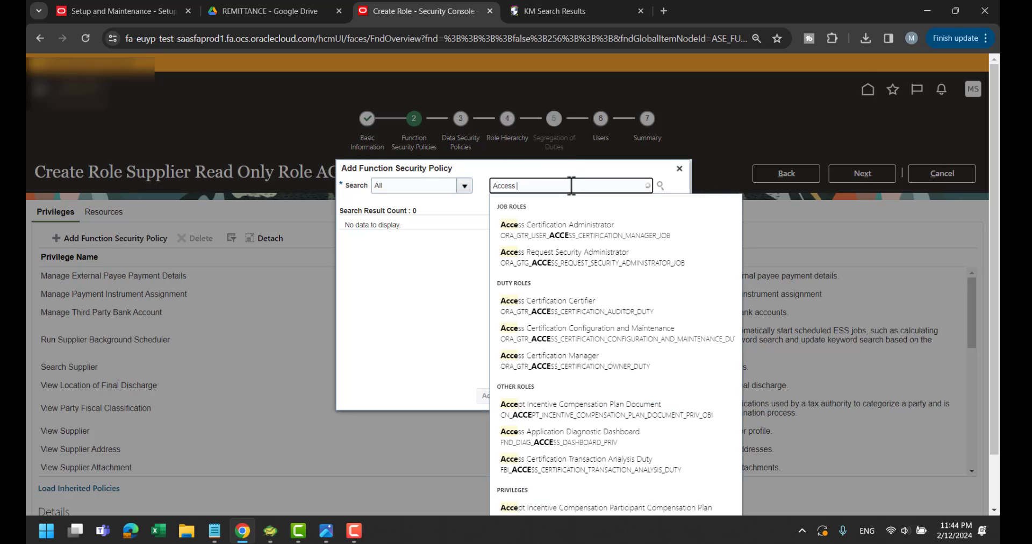
type(" supplier")
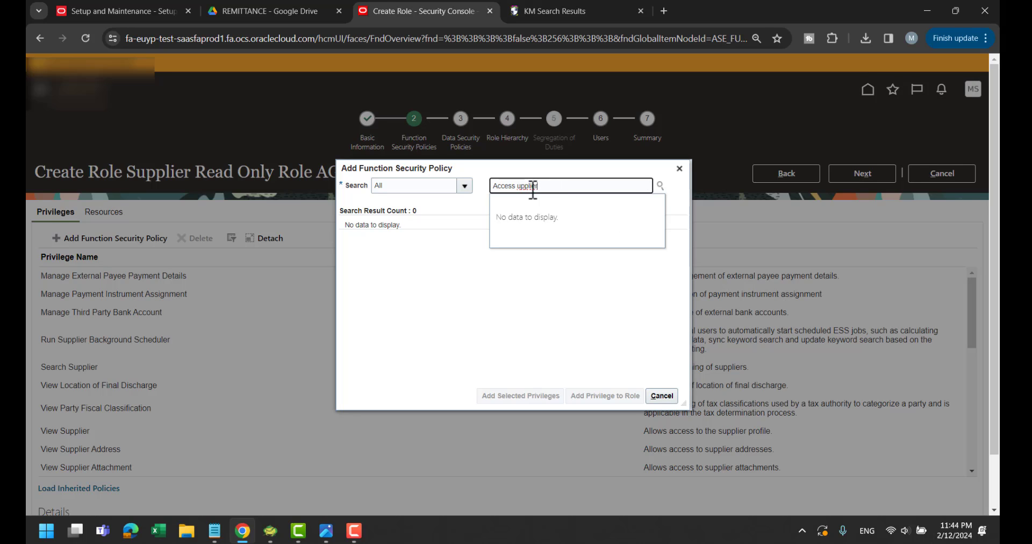
type("s")
left_click(559, 184)
type("s")
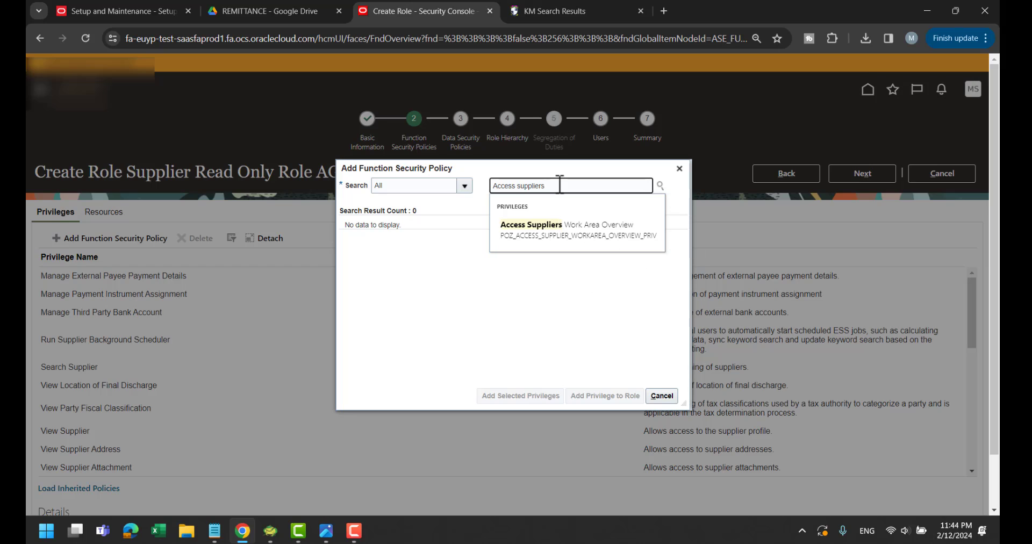
left_click(600, 241)
left_click(584, 398)
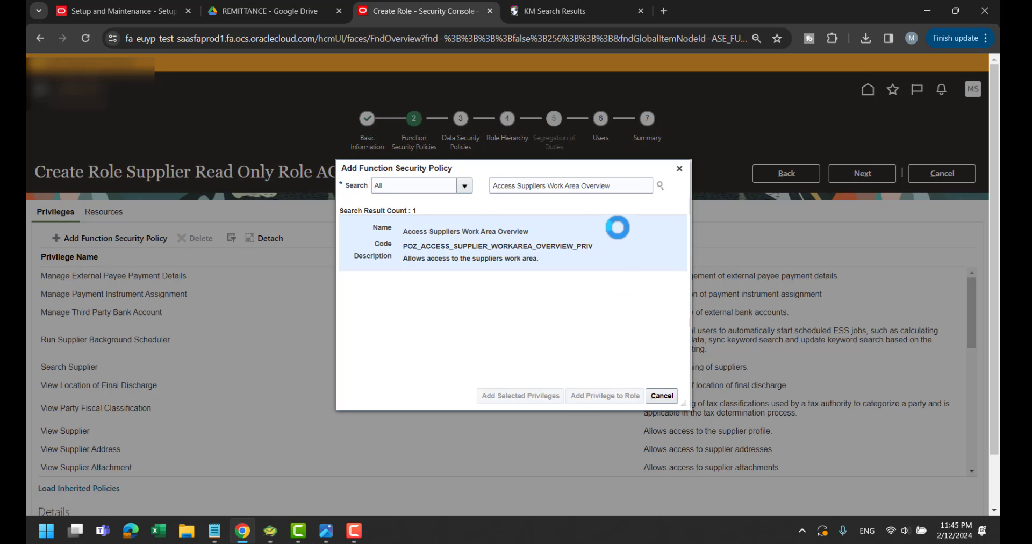
left_click(662, 396)
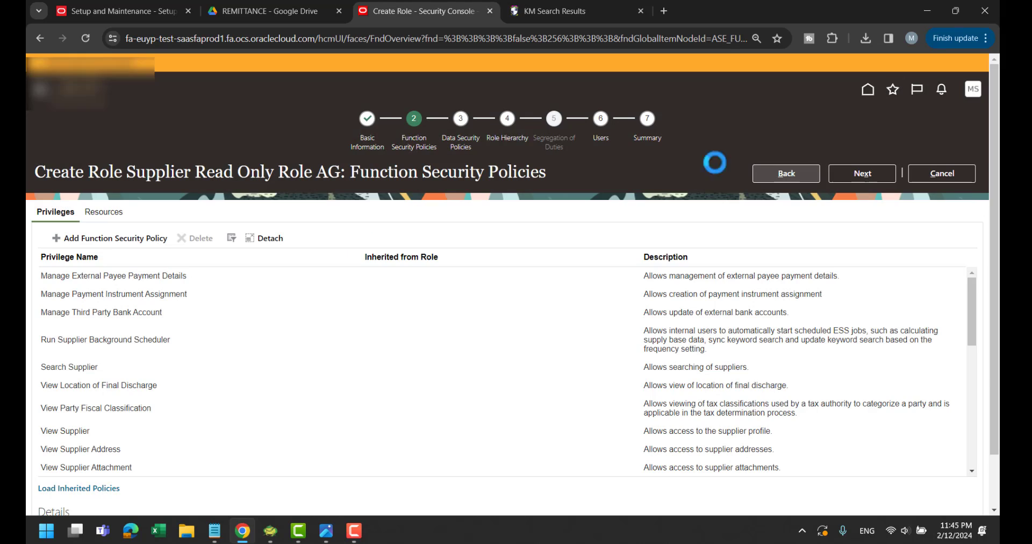
- Advance through the Data Security Policies and Role Hierarchy stages to the Users stage without adding anything
left_click(461, 124)
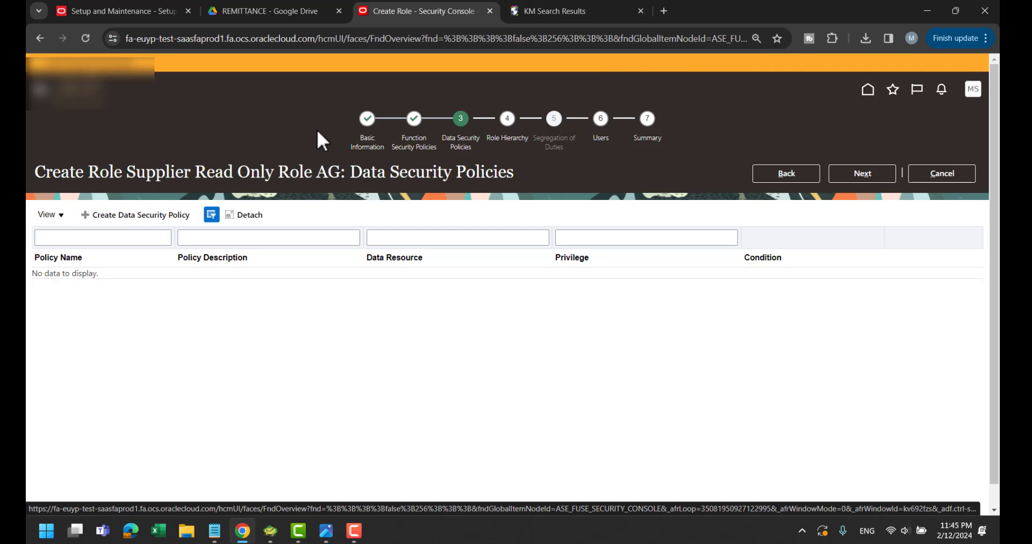
left_click(502, 122)
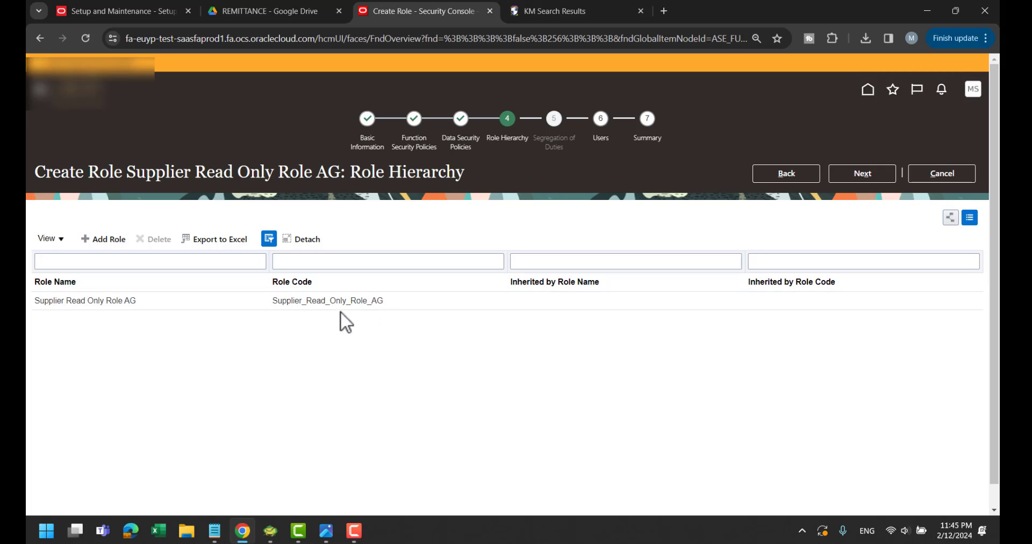
left_click(606, 139)
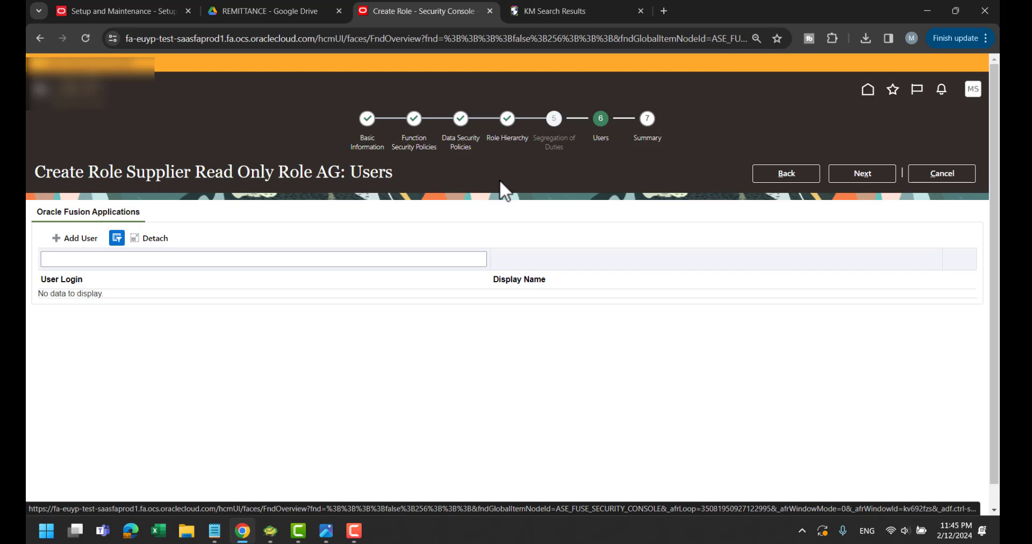
- Start adding a user to the role, and copy the user's login from the note in Notepad
left_click(58, 238)
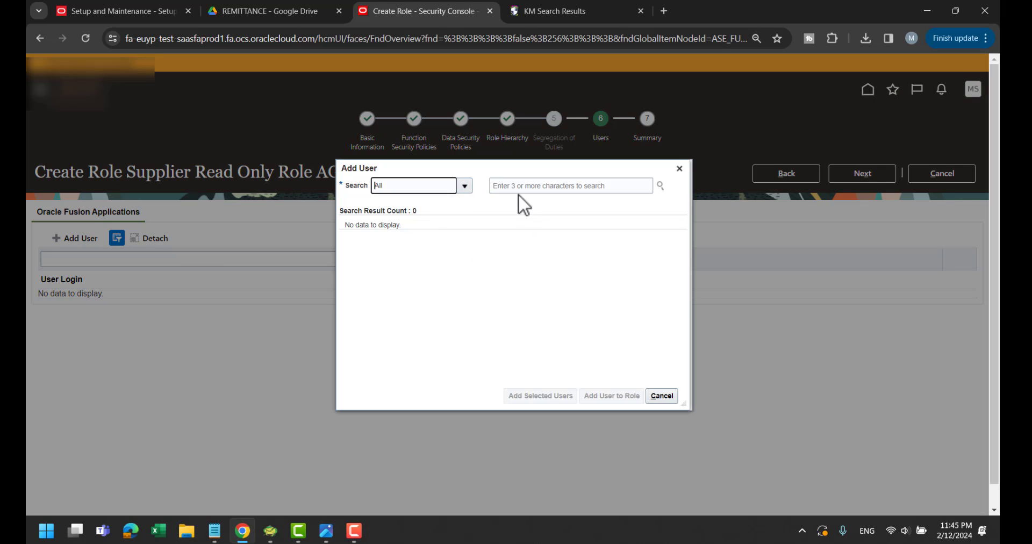
left_click(519, 187)
key("alt+Tab")
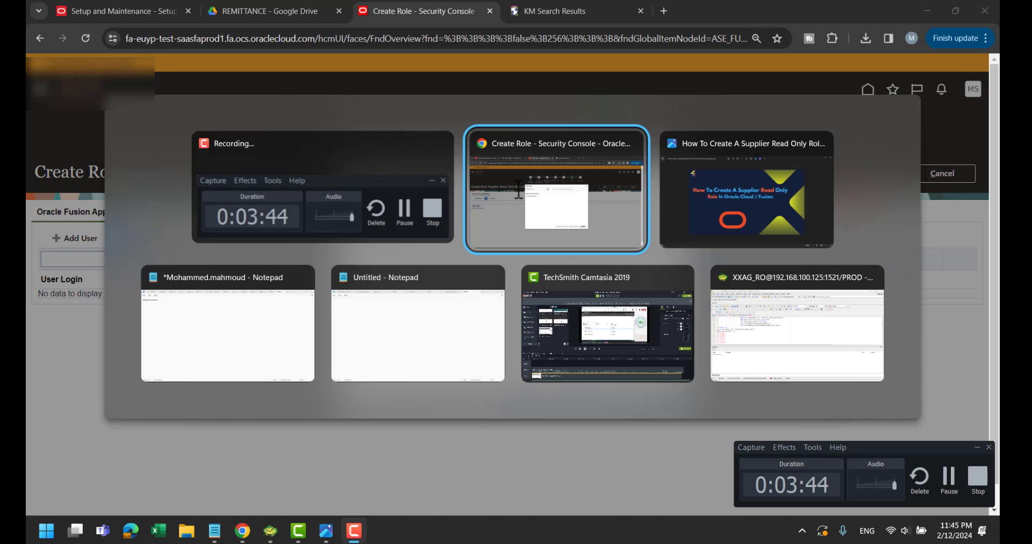
key("alt+Tab")
key("alt+Tab")
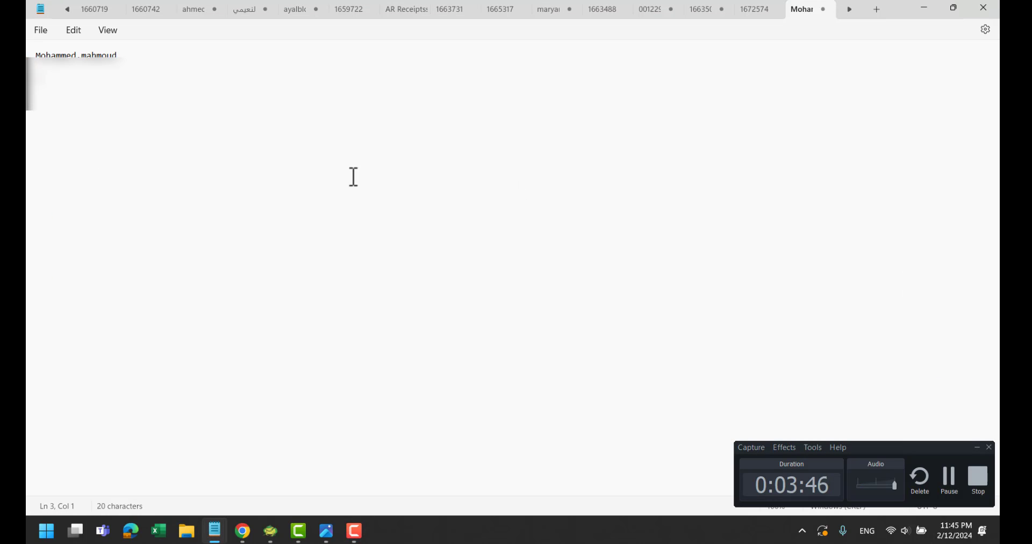
key("ctrl+a")
left_click(124, 75)
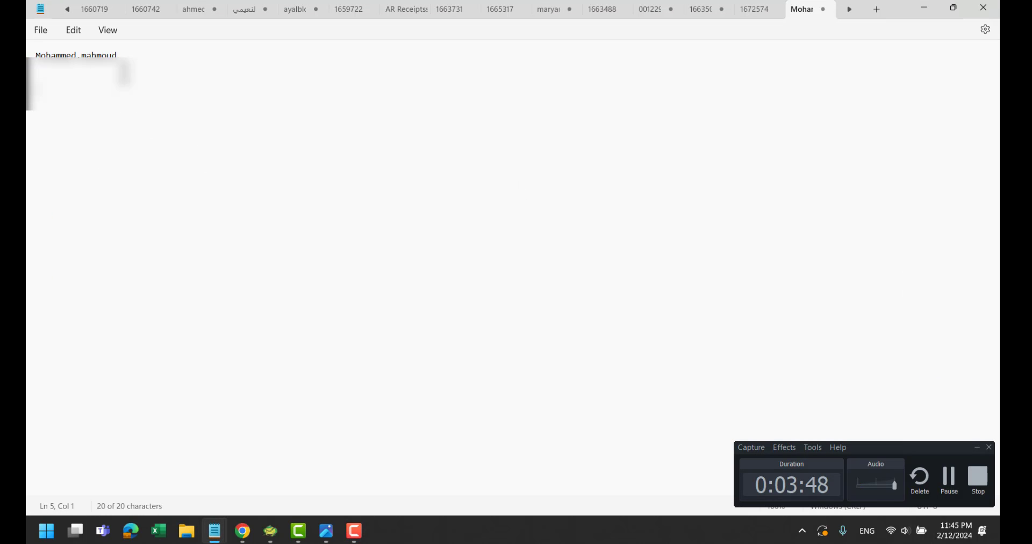
left_click_drag(127, 60, 32, 73)
key("ctrl+c")
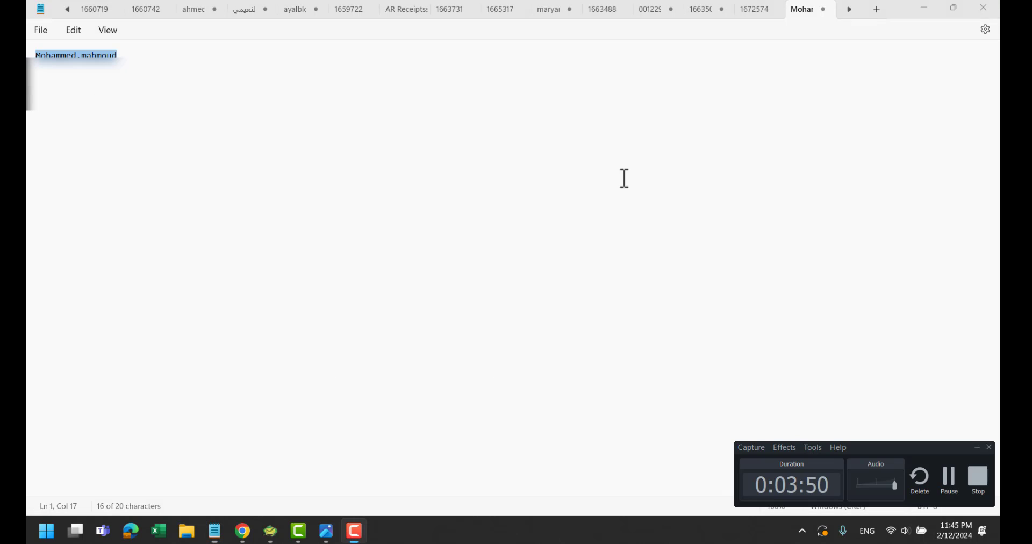
- Back in the Security Console, find the user by the copied login, add that user to the role and close the search
key("alt+Tab")
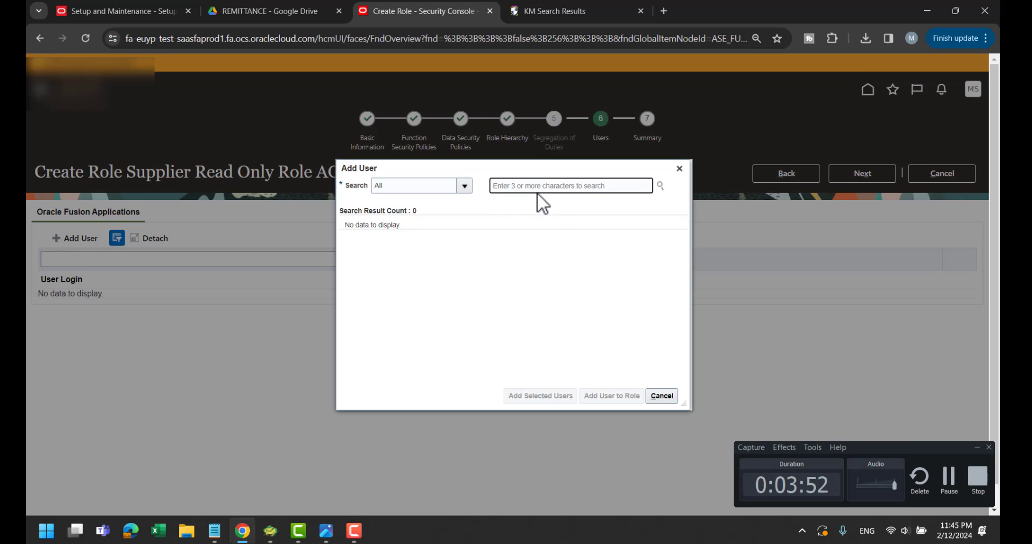
key("ctrl+v")
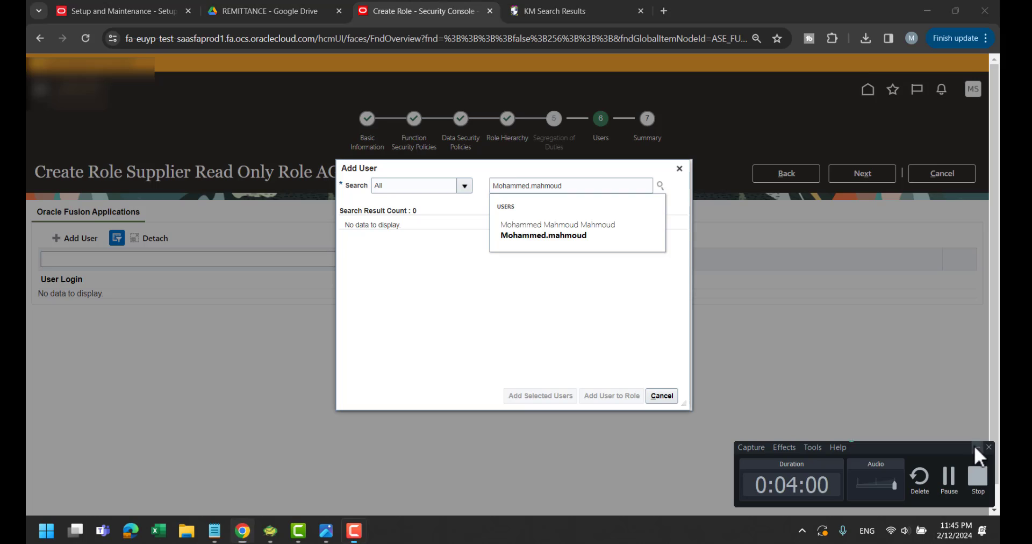
left_click(977, 446)
left_click(553, 230)
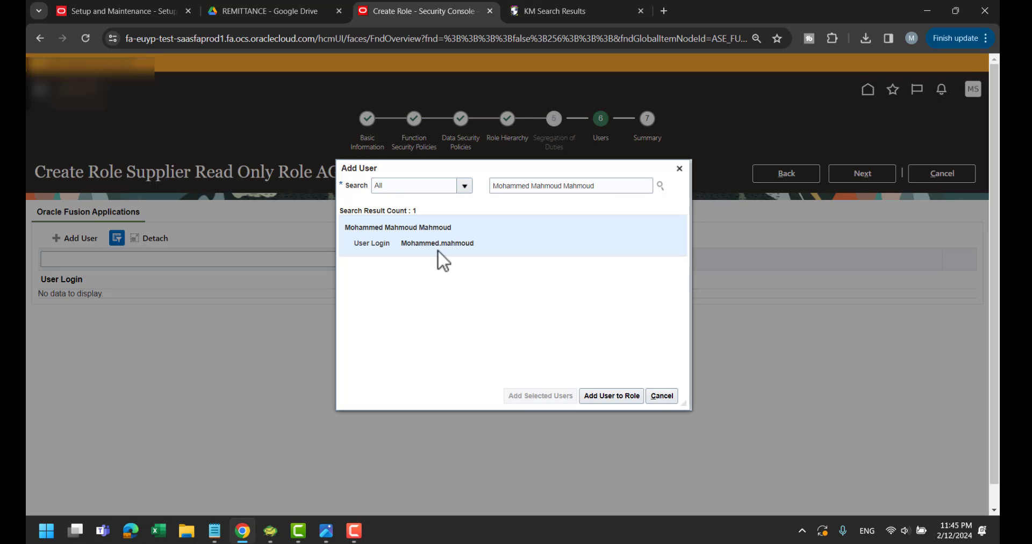
left_click(612, 396)
left_click(666, 396)
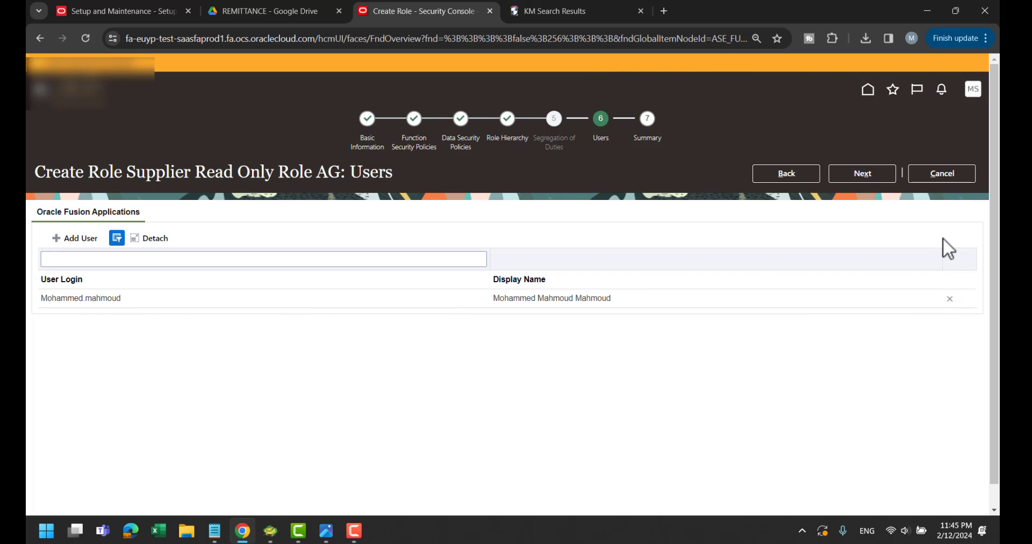
- Proceed to the role summary, then save and close the new role
left_click(855, 169)
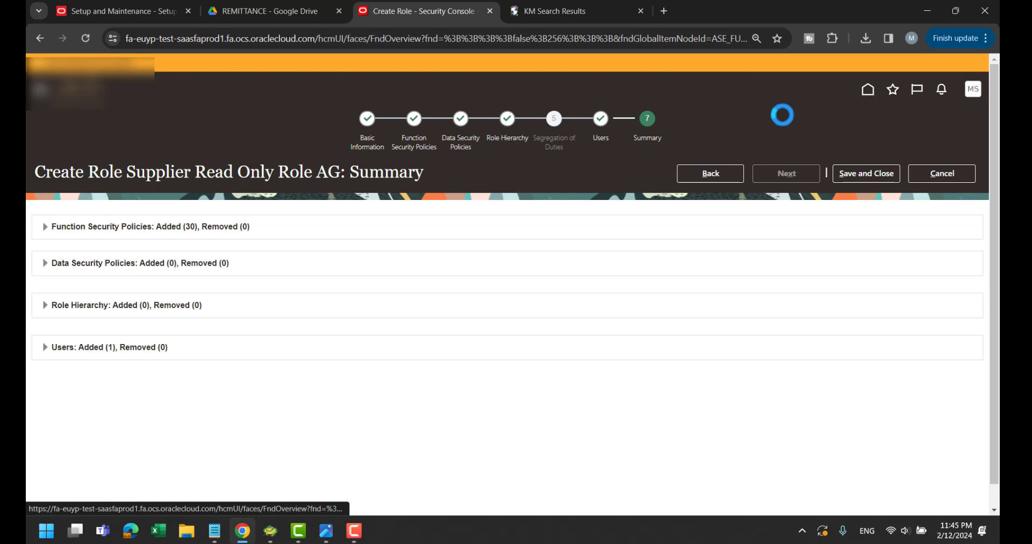
left_click(858, 175)
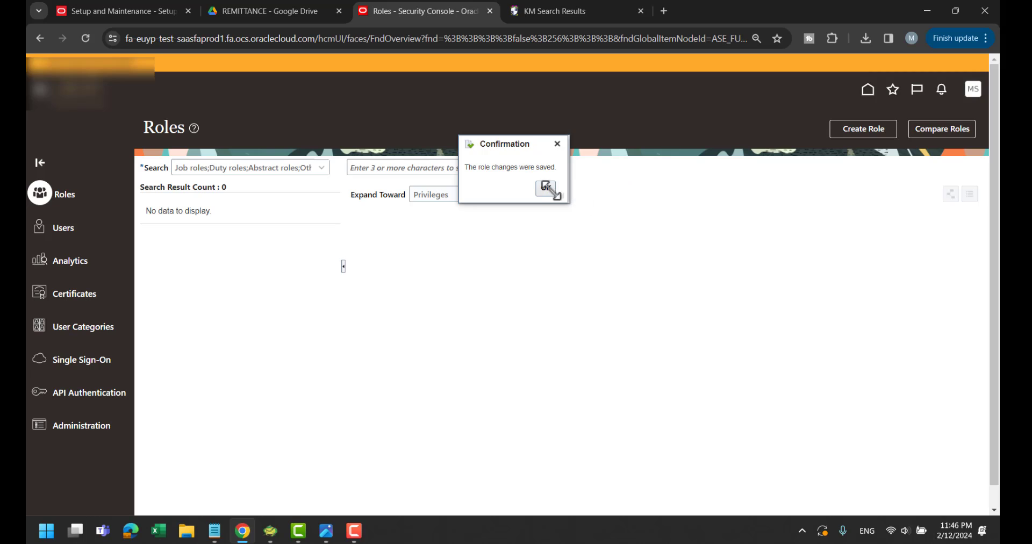
- Acknowledge the saved role, find the user account by the copied login, check its assigned roles and close the account details
left_click(546, 188)
left_click(63, 229)
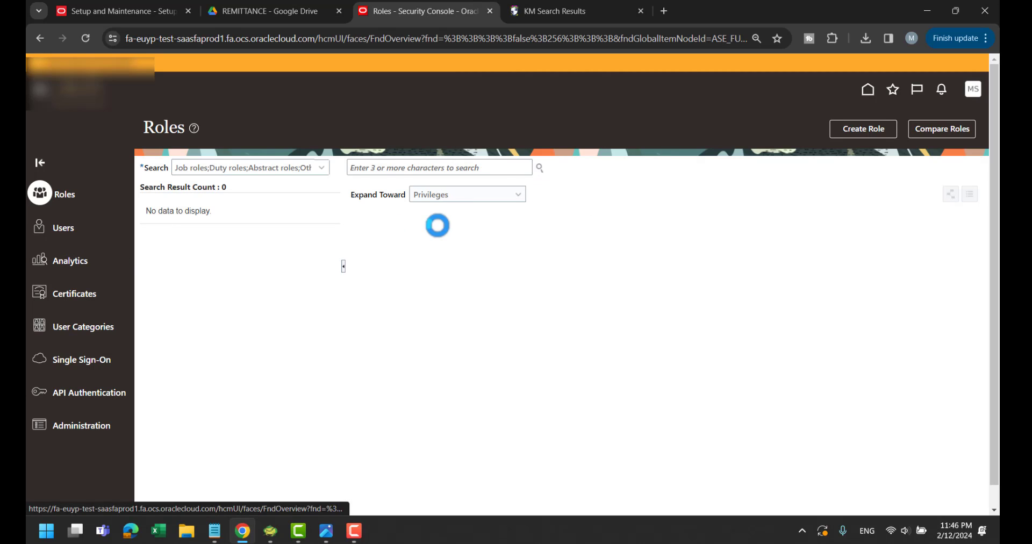
left_click(466, 169)
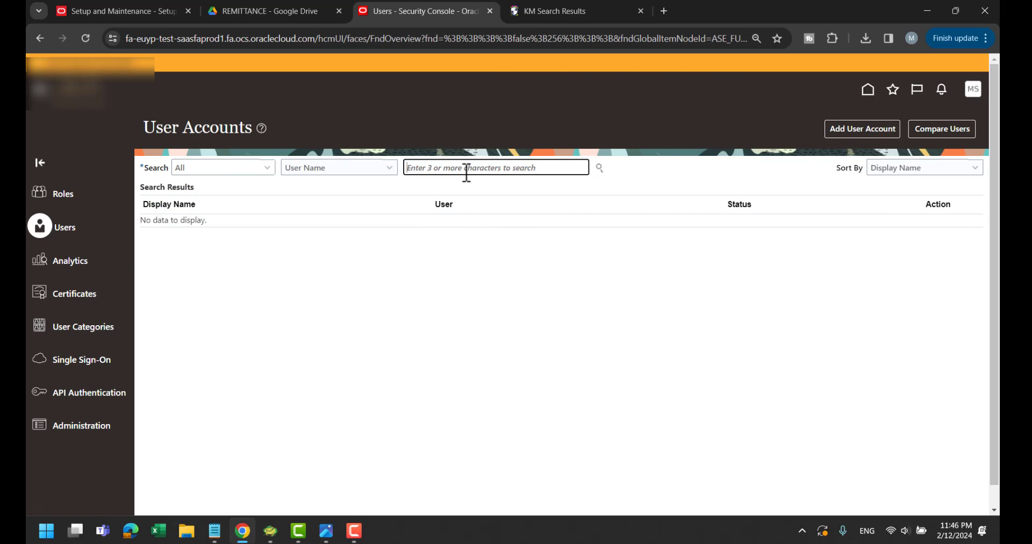
key("ctrl+v")
key("Return")
left_click(253, 237)
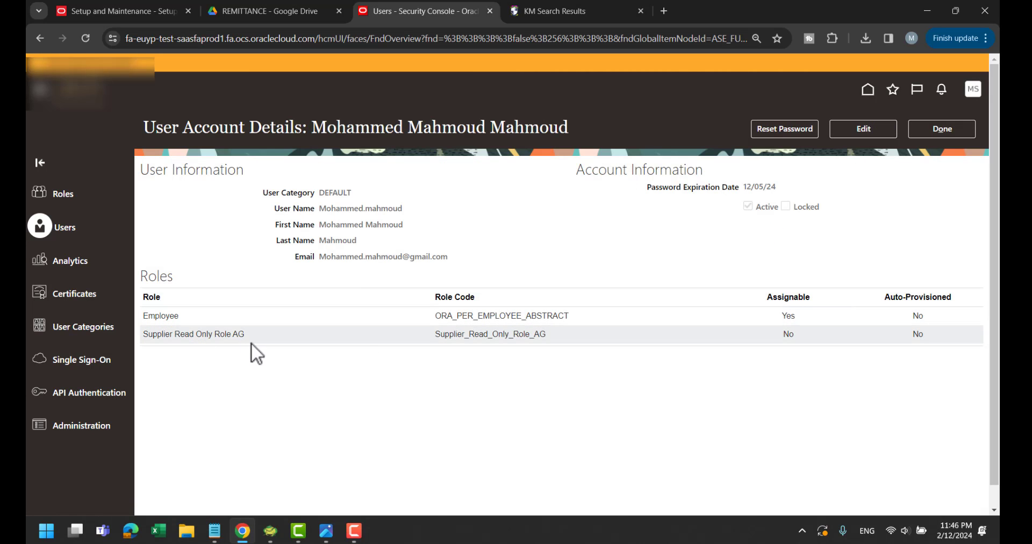
left_click(949, 127)
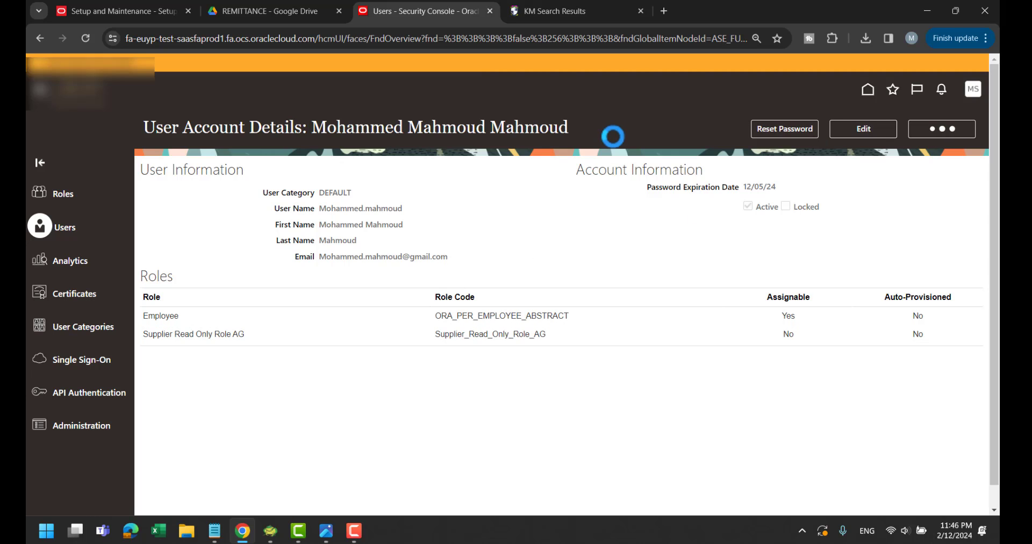
- From Setup and Maintenance, submit the Run User and Roles Synchronization Process task for Initial Users and acknowledge the submission
left_click(972, 90)
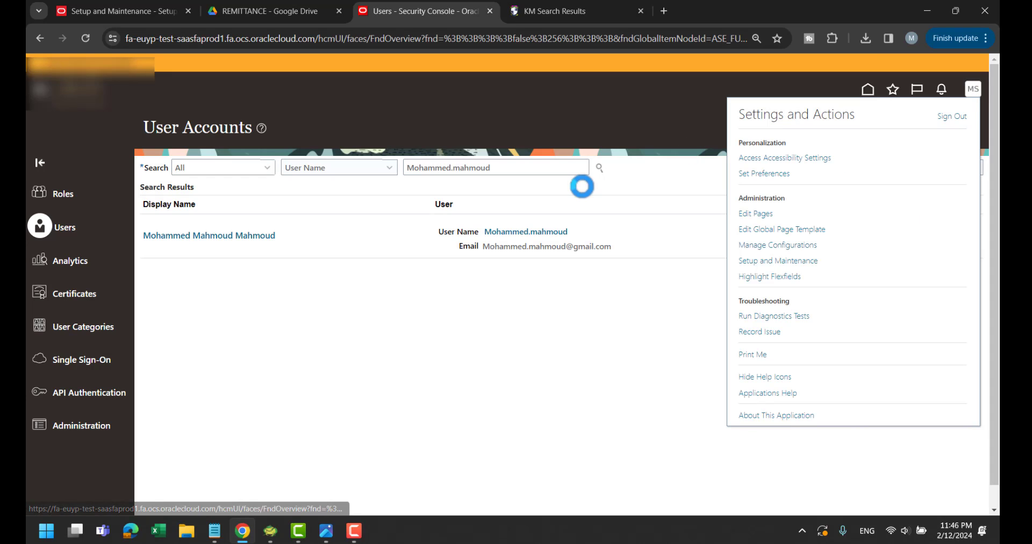
left_click(797, 262)
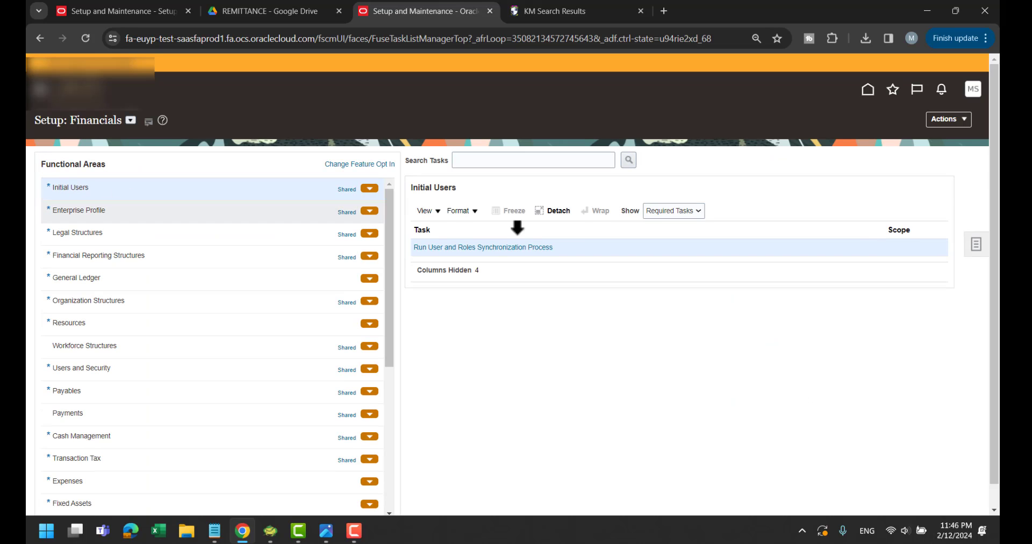
left_click(469, 248)
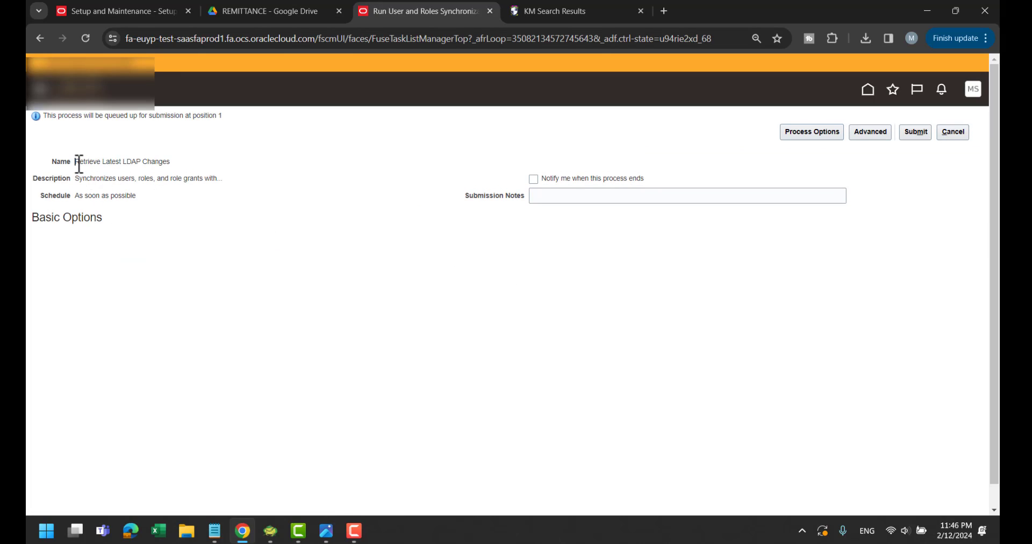
left_click_drag(78, 162, 185, 163)
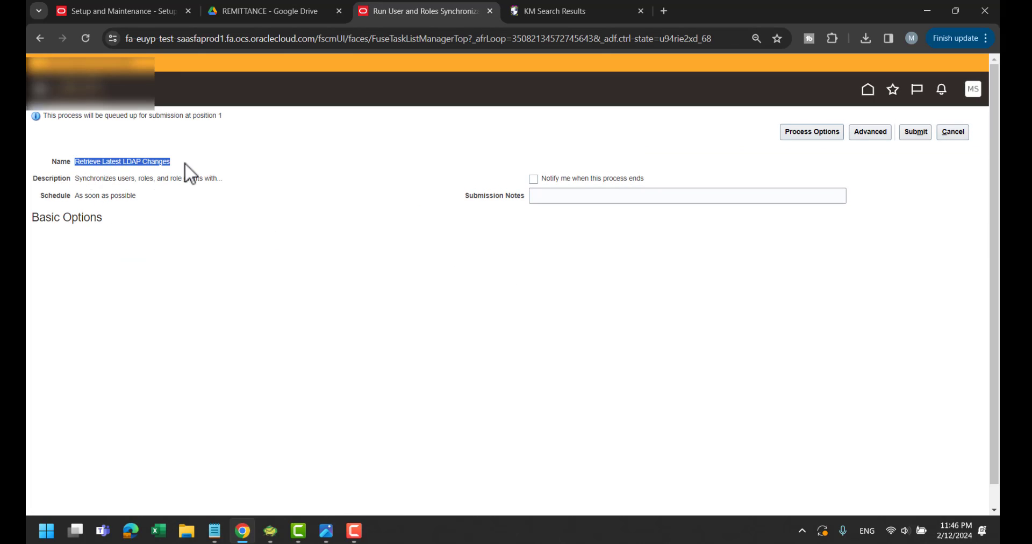
left_click(919, 137)
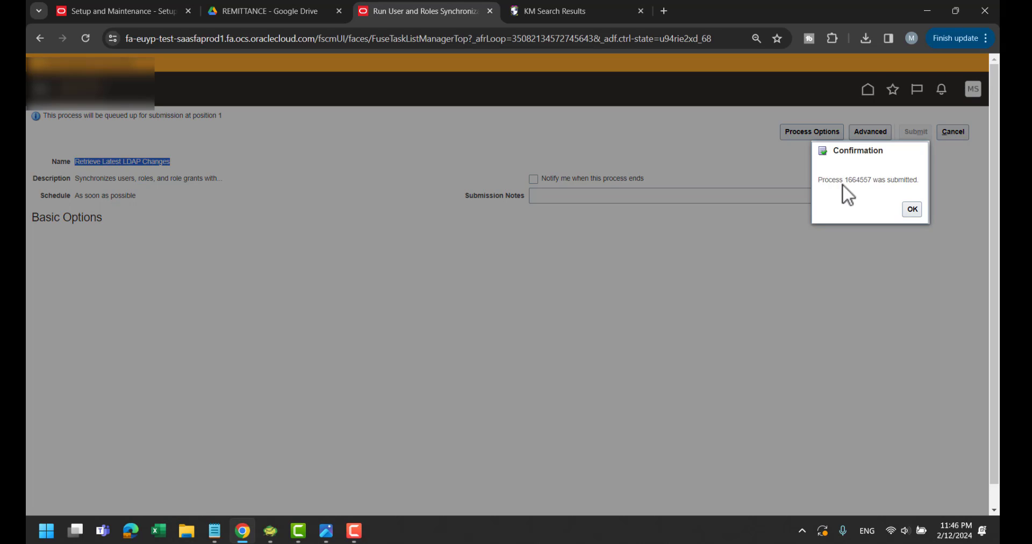
left_click(912, 210)
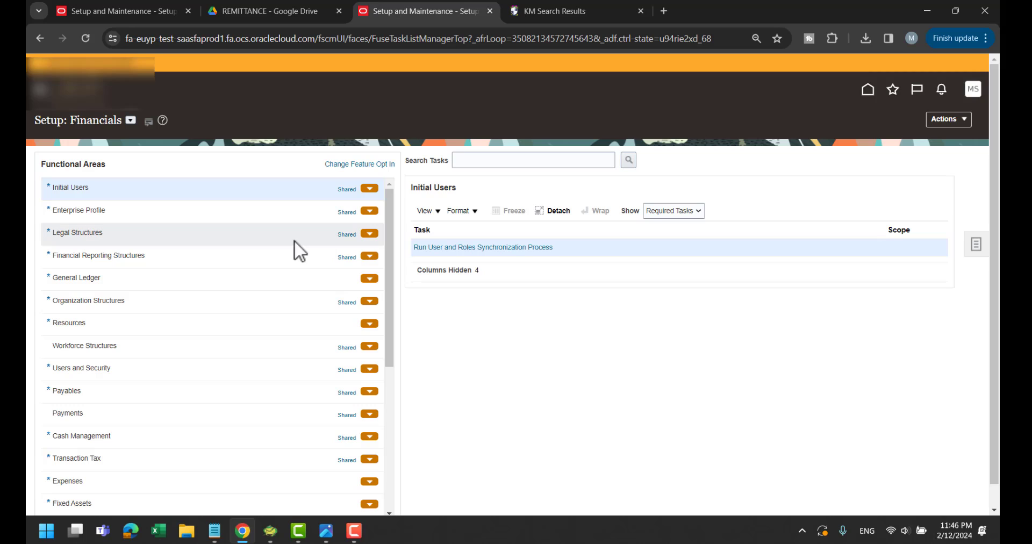
- Sign out of the administrator account and sign in as the role's user with the copied user ID and the account password
left_click(974, 90)
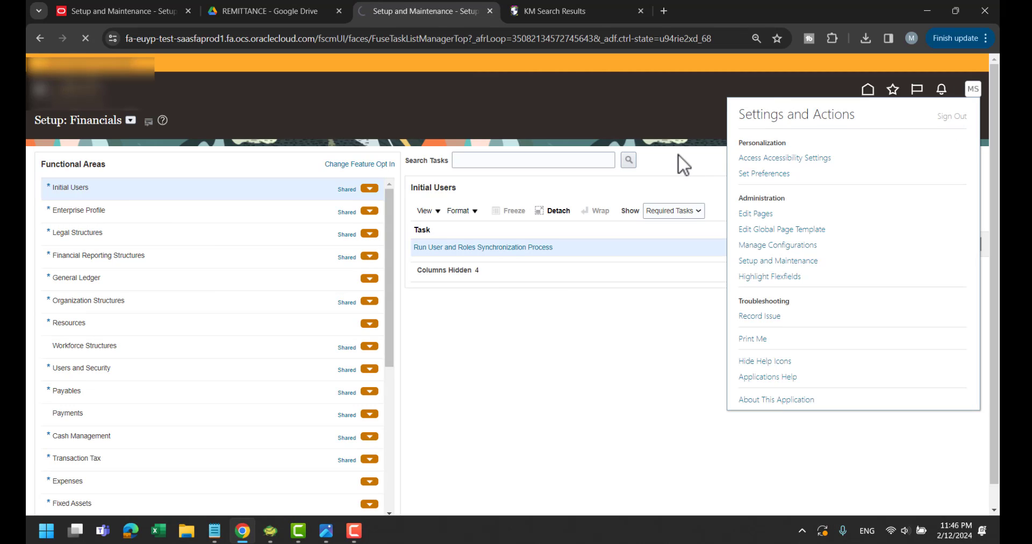
left_click(476, 316)
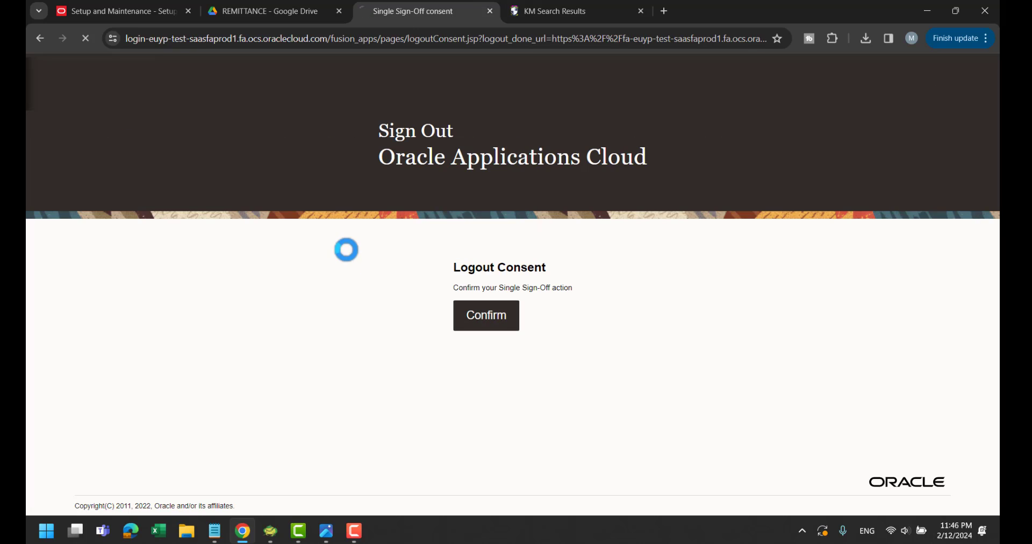
double_click(504, 286)
triple_click(504, 286)
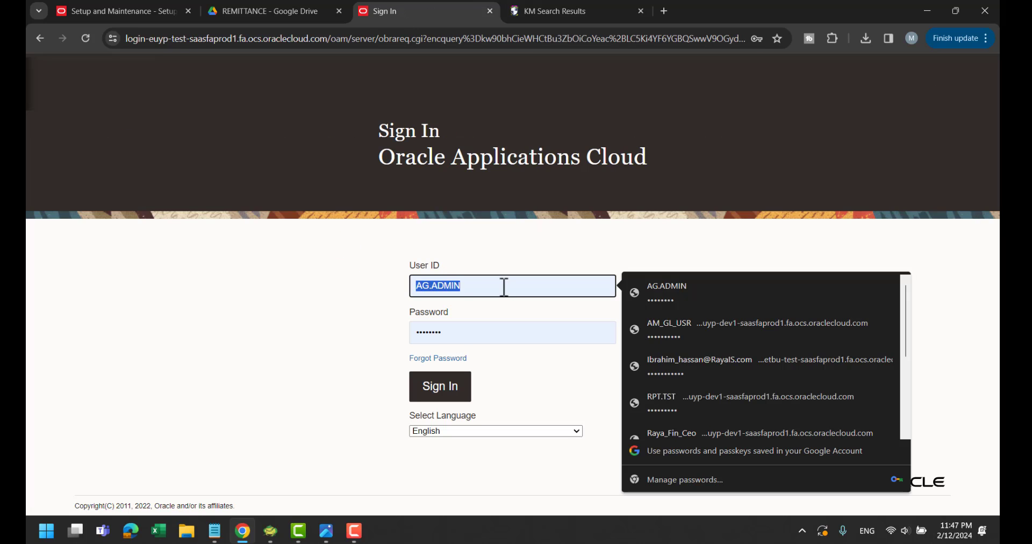
key("ctrl+v")
key("Tab")
type("•••")
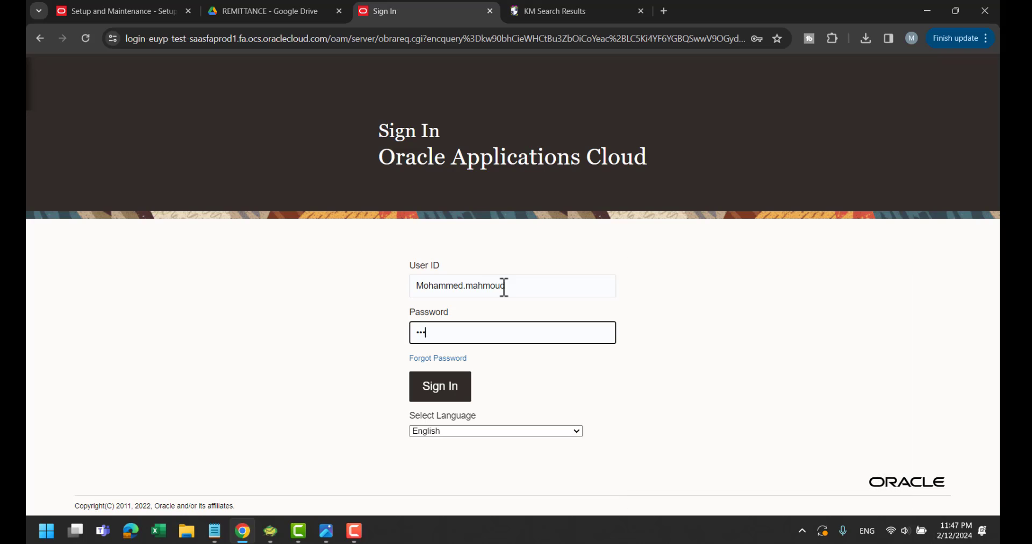
key("Return")
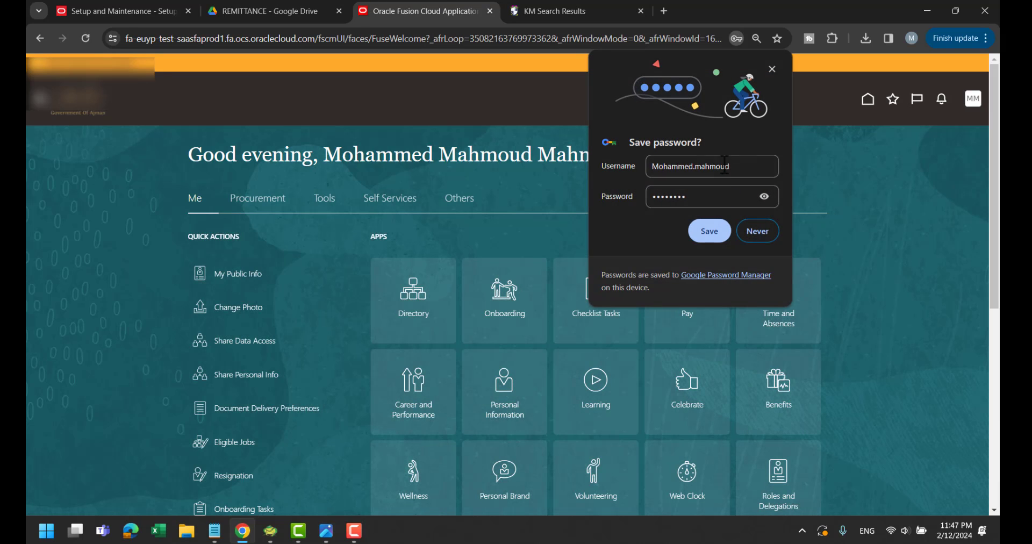
- Dismiss the browser's offer to save the password and open Manage Suppliers from the Suppliers work area under Procurement
left_click(771, 70)
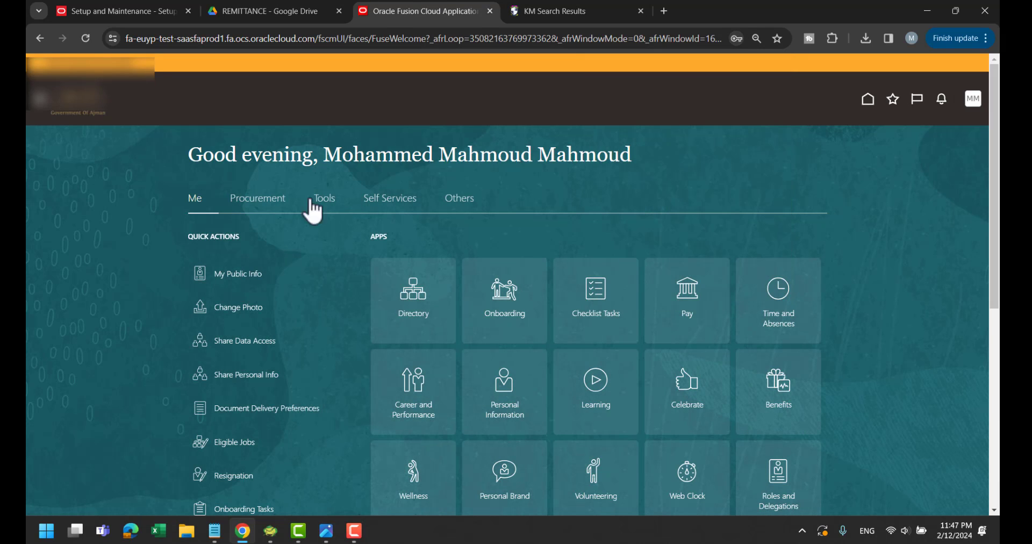
left_click(268, 204)
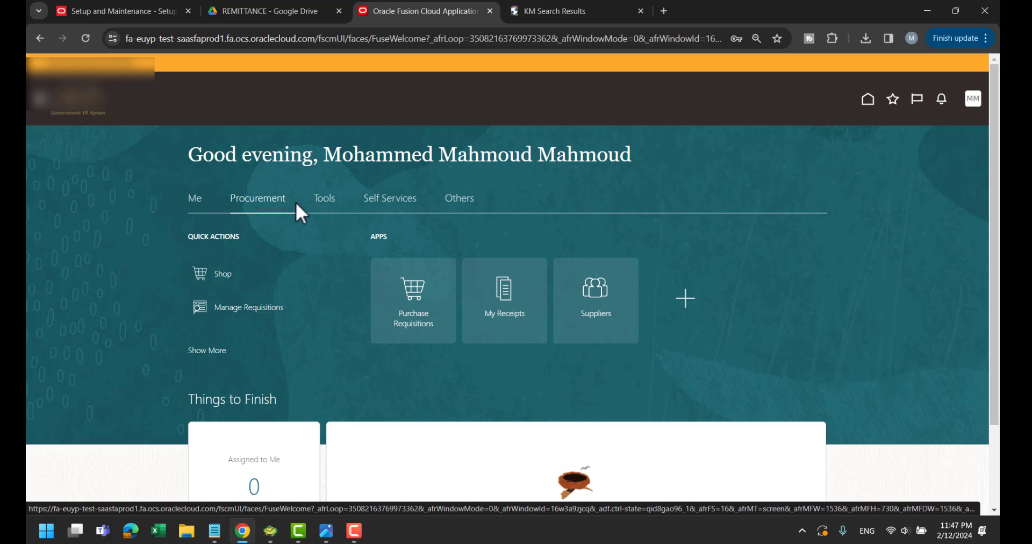
left_click(593, 306)
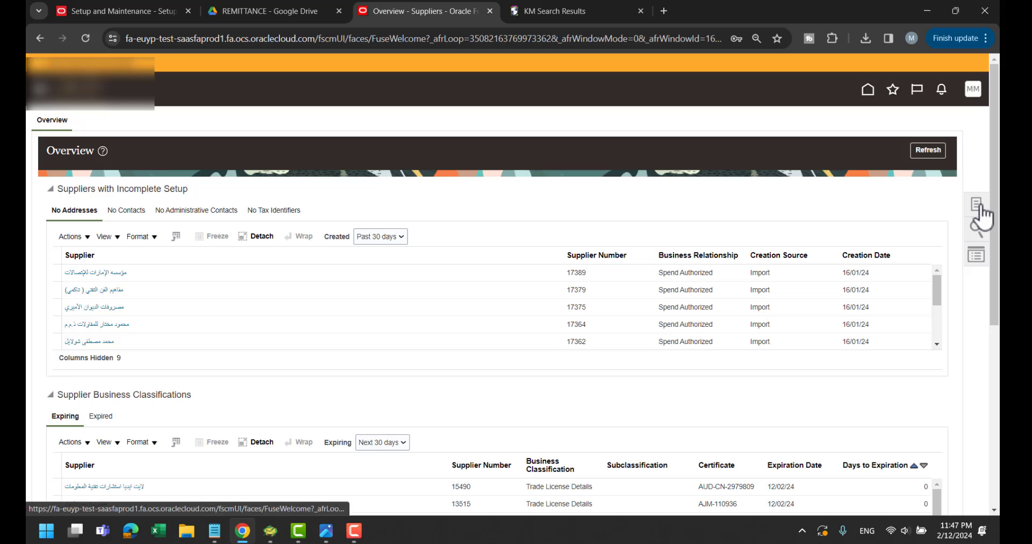
left_click(977, 205)
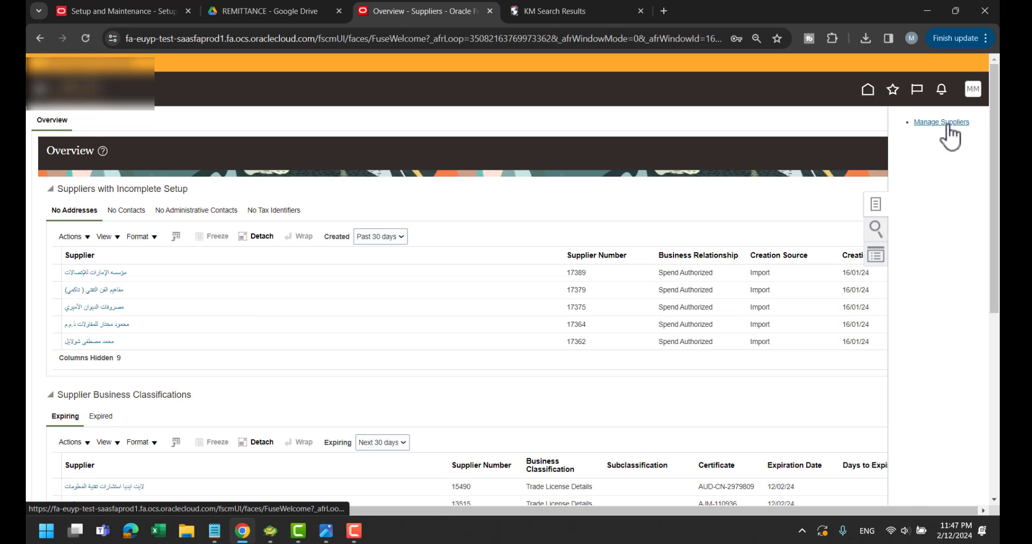
left_click(947, 125)
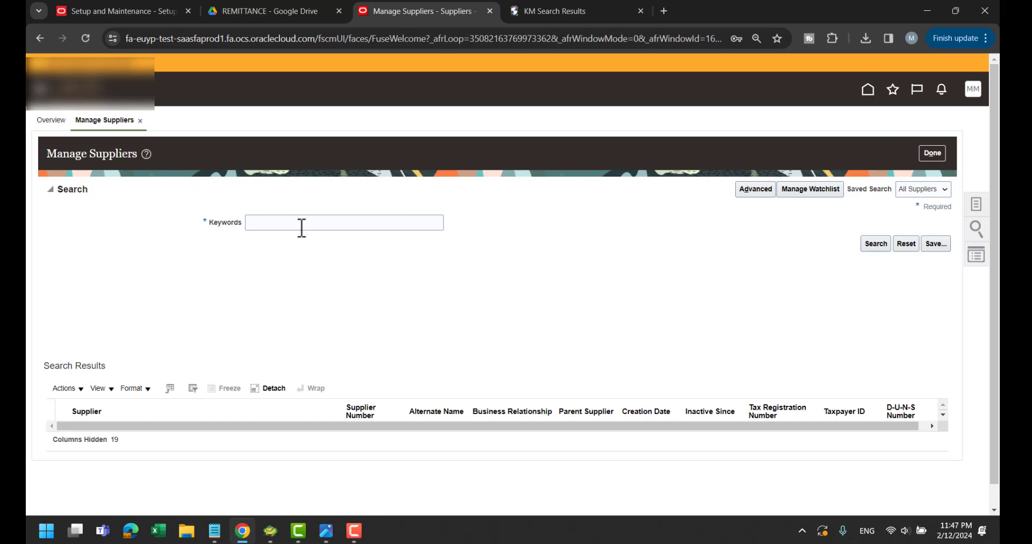
- Try to find suppliers with the keyword "rst"
left_click(302, 222)
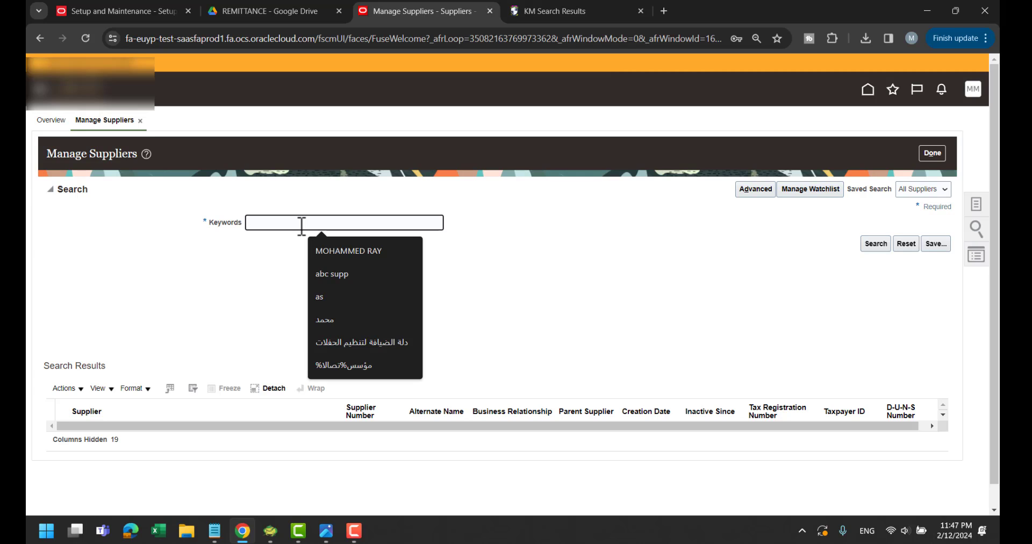
type("rst")
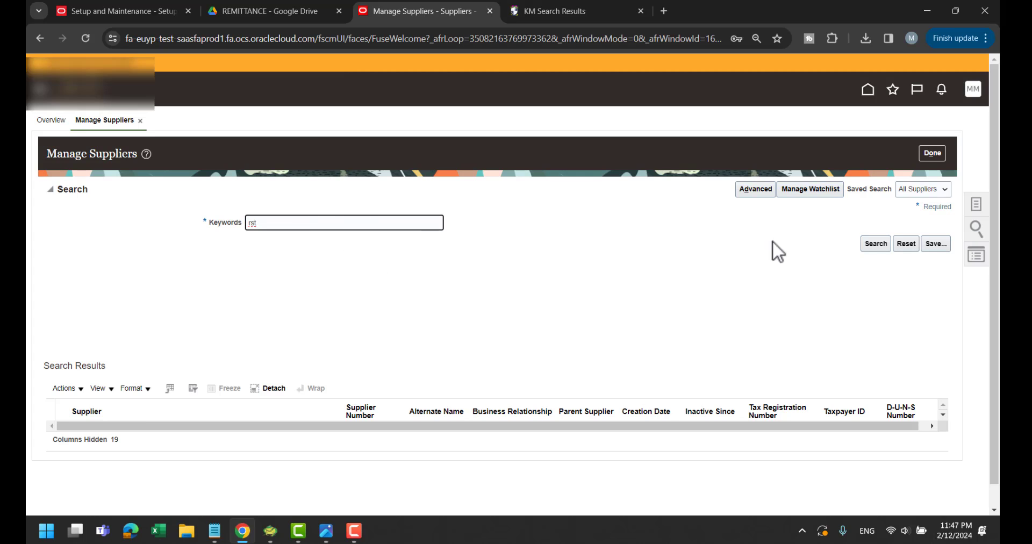
left_click(875, 244)
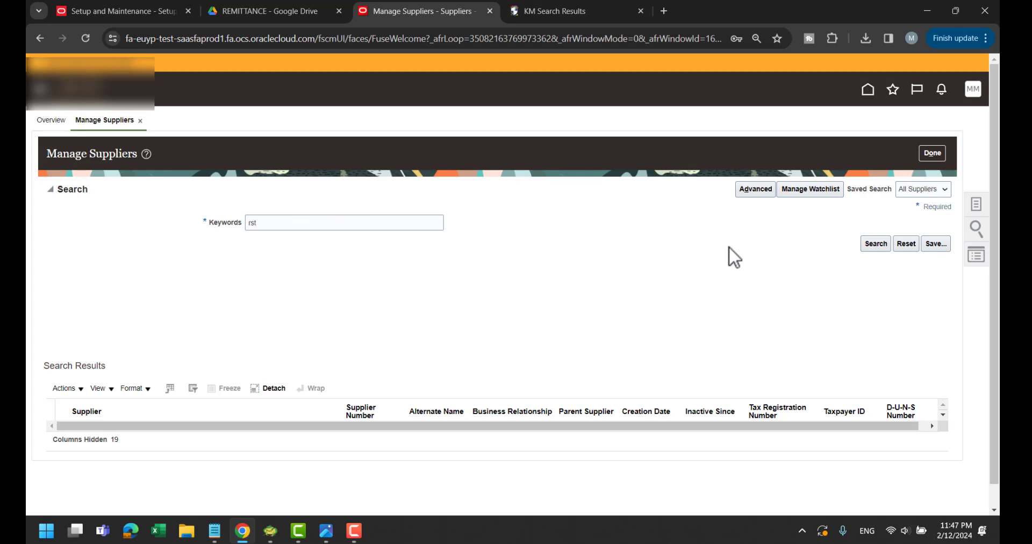
- Search the suppliers for the Arabic keyword "الهيئ" and open the Federal Electricity and Water Authority record
left_click(325, 222)
double_click(325, 222)
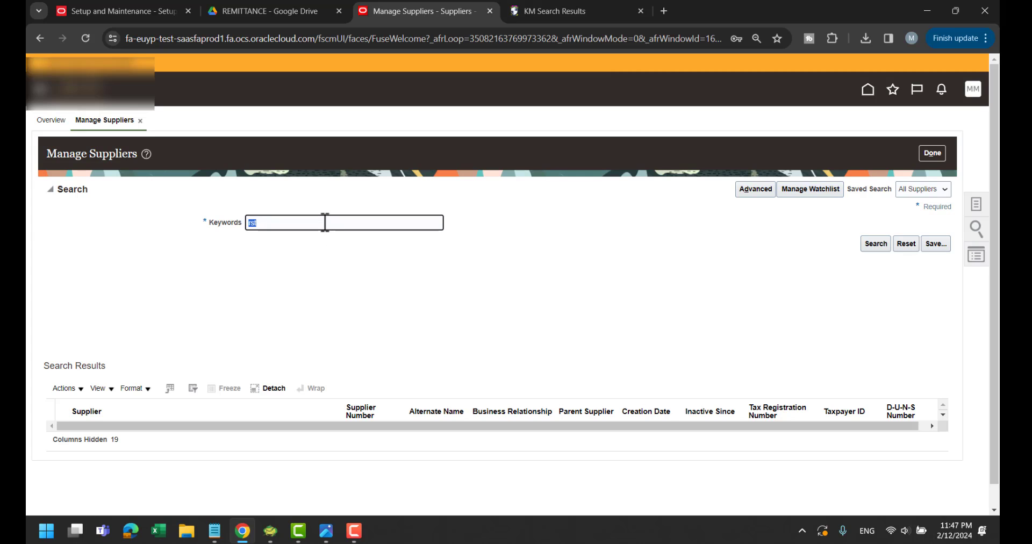
key("alt+shift")
type("الهي")
left_click(875, 243)
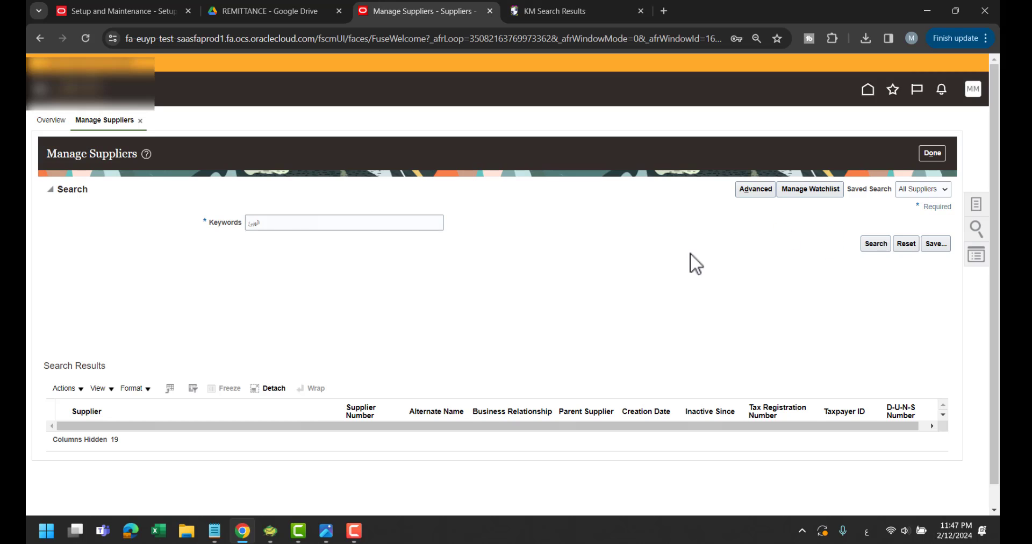
scroll(219, 481, "down", 1)
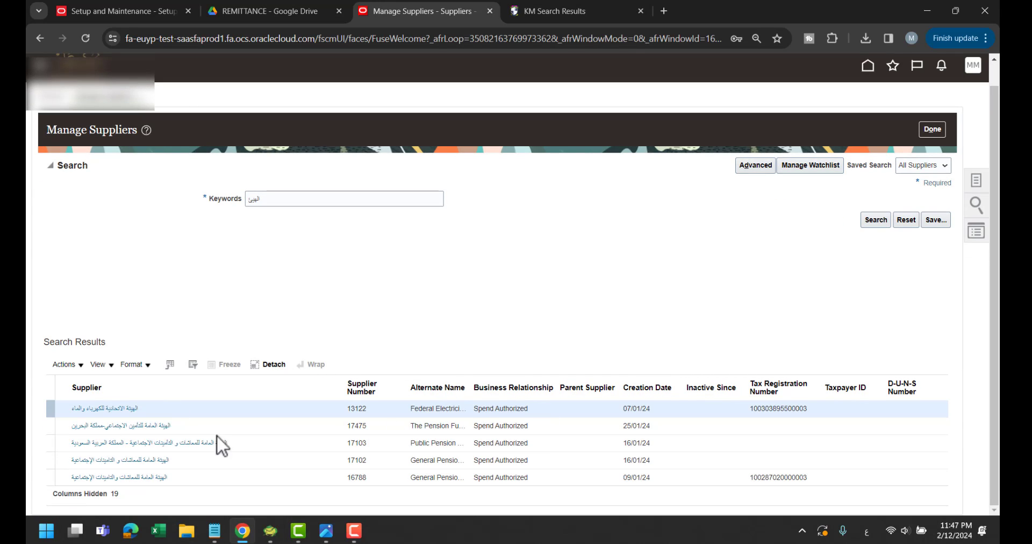
left_click(117, 409)
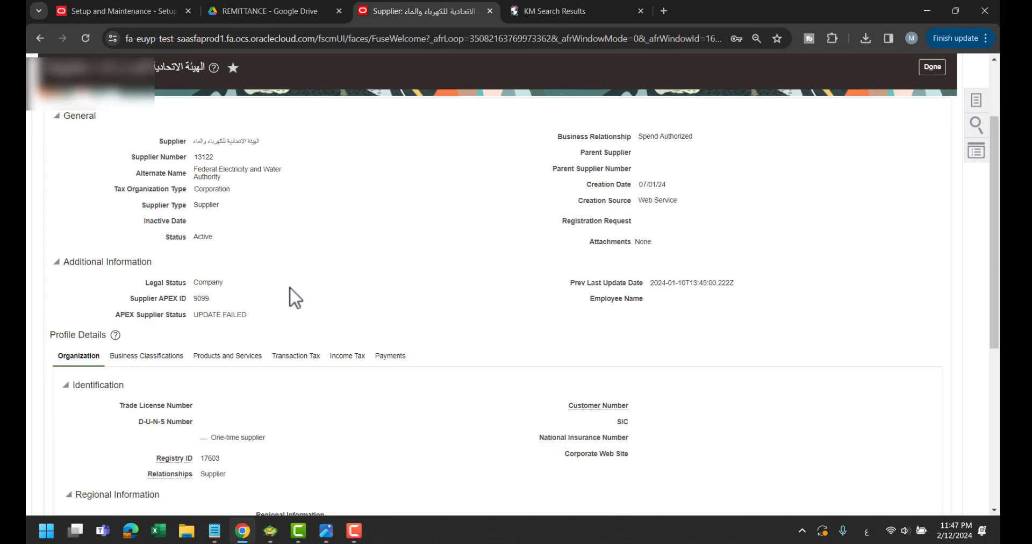
- Examine the supplier's payment methods and bank accounts in its profile details
scroll(367, 279, "down", 3)
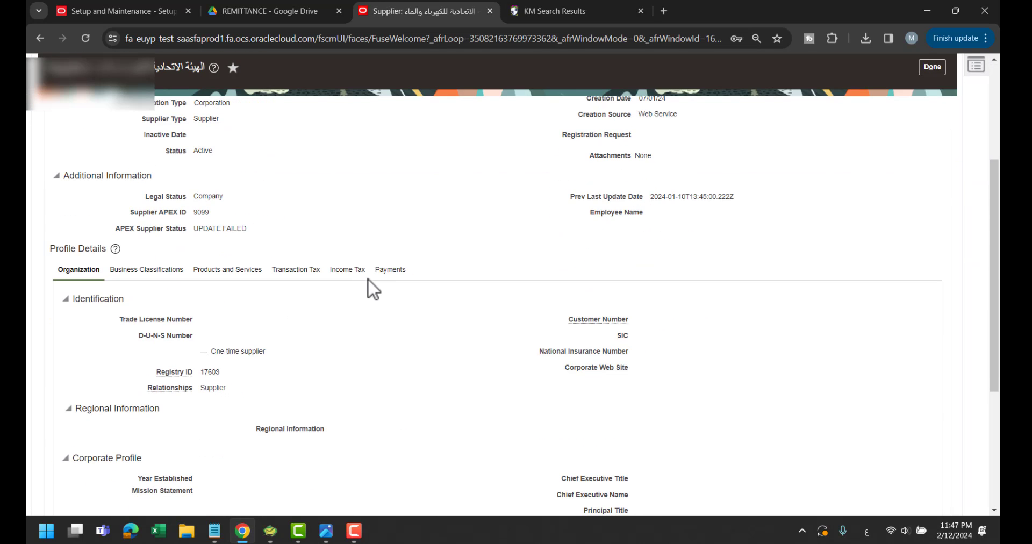
left_click(385, 270)
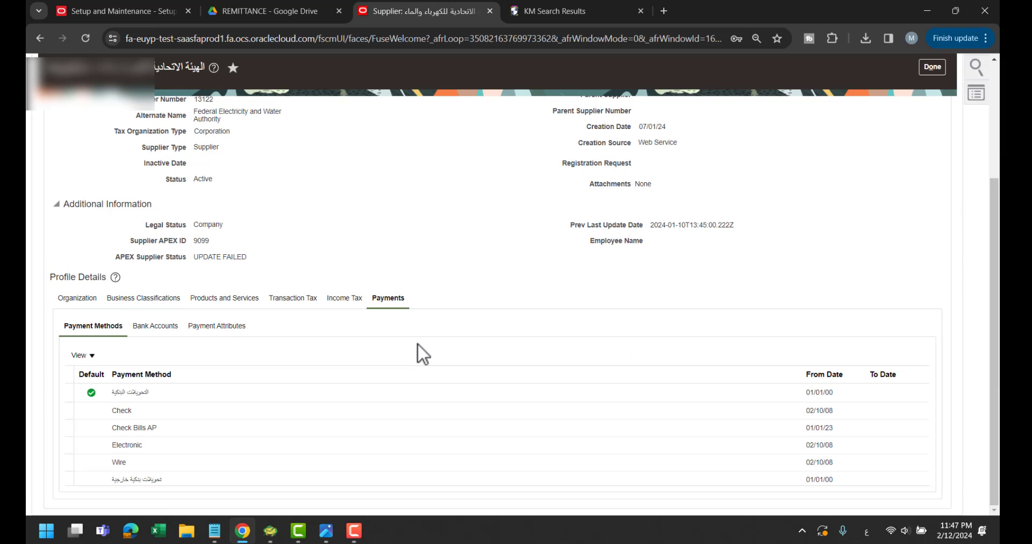
left_click(141, 326)
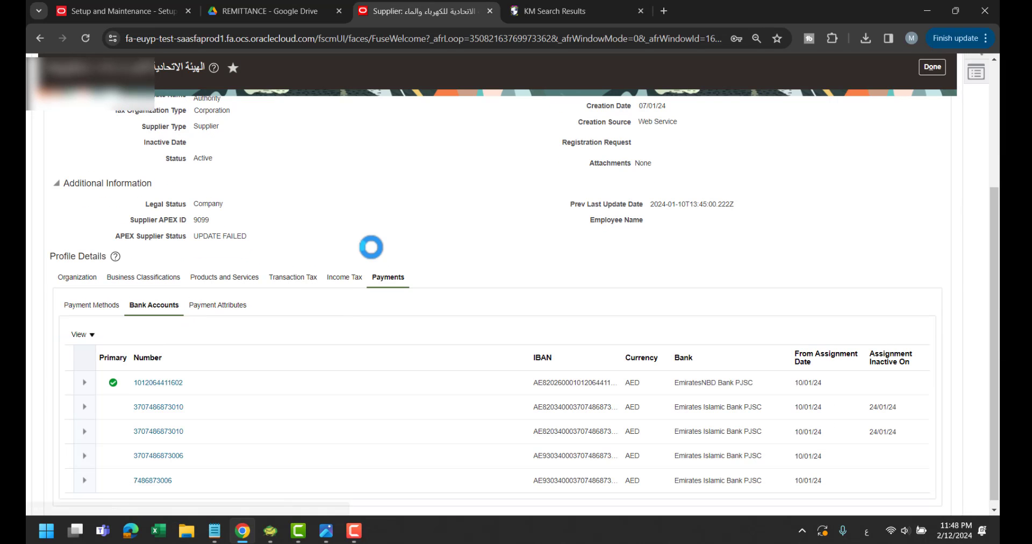
scroll(326, 347, "up", 4)
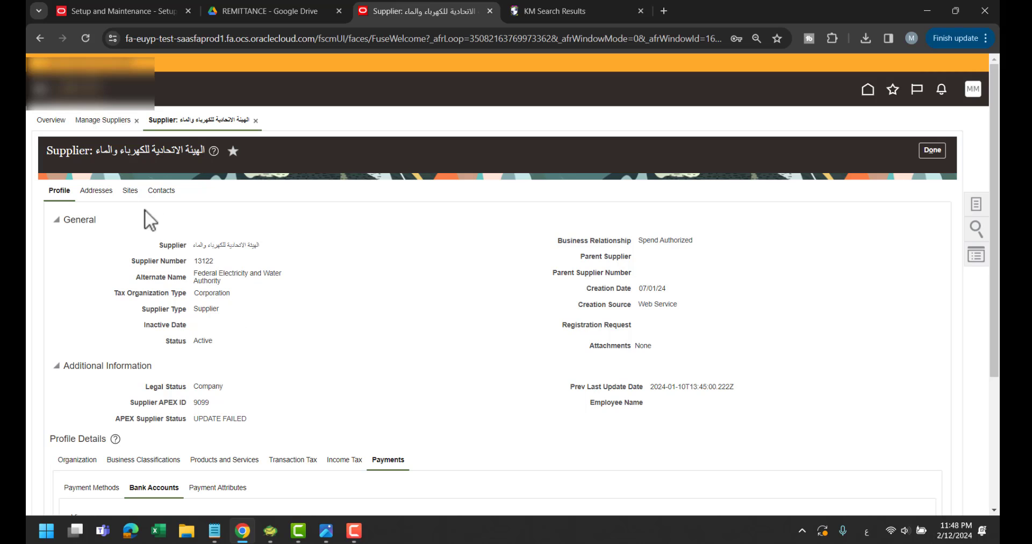
- Review the supplier's sites, addresses and contacts
left_click(128, 197)
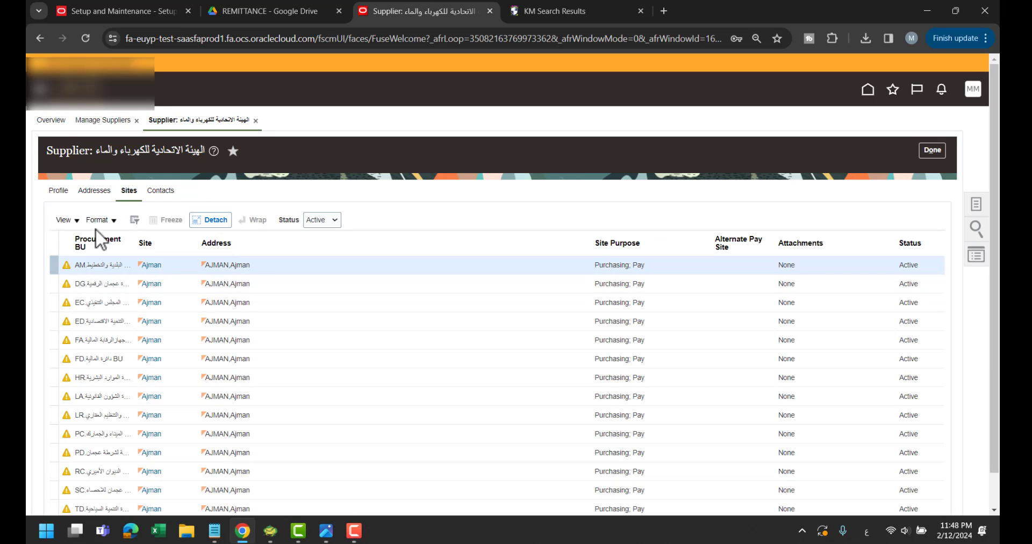
left_click(96, 192)
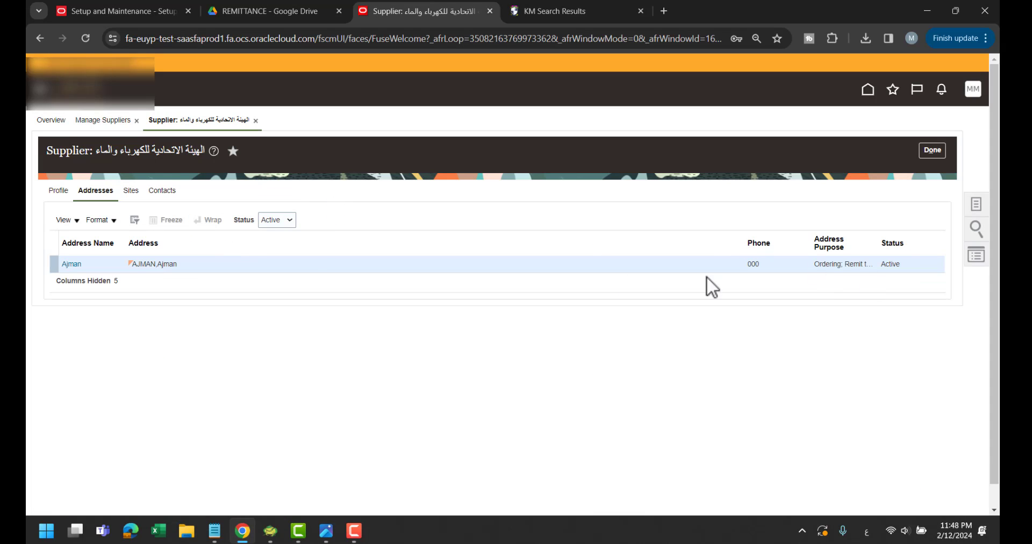
left_click(161, 191)
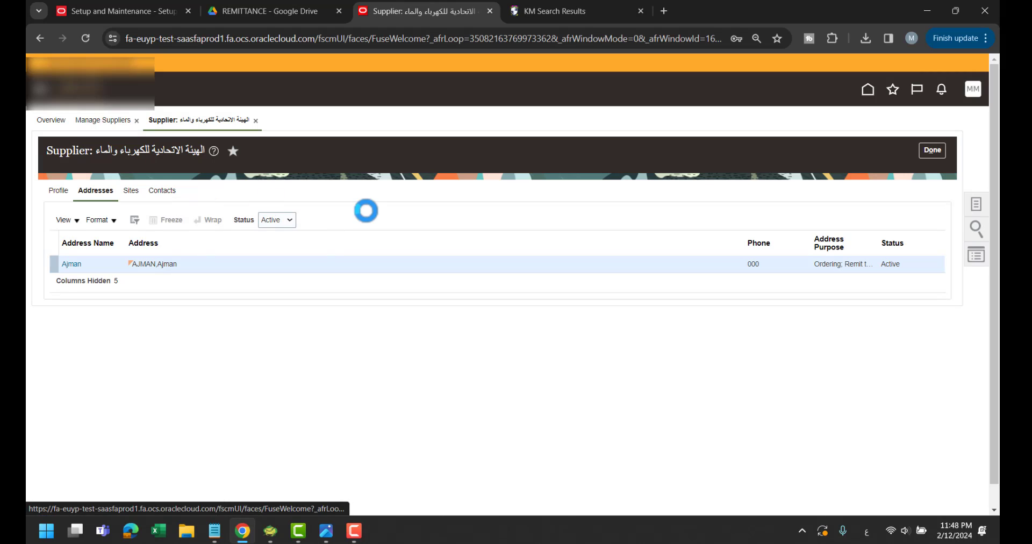
- Return to the supplier's profile and examine its general information and transaction tax details for read-only access
left_click(58, 188)
scroll(411, 248, "down", 4)
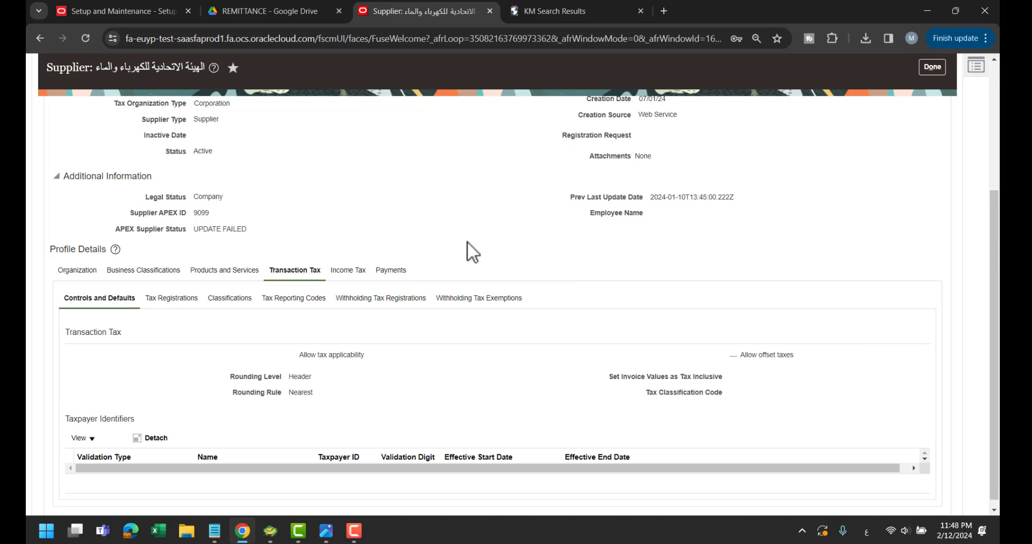
scroll(505, 225, "up", 3)
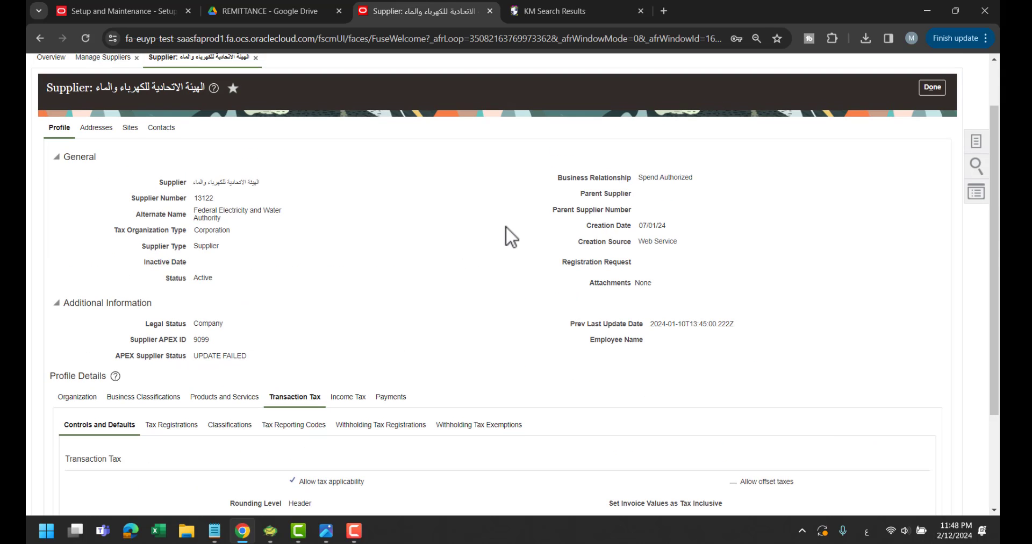